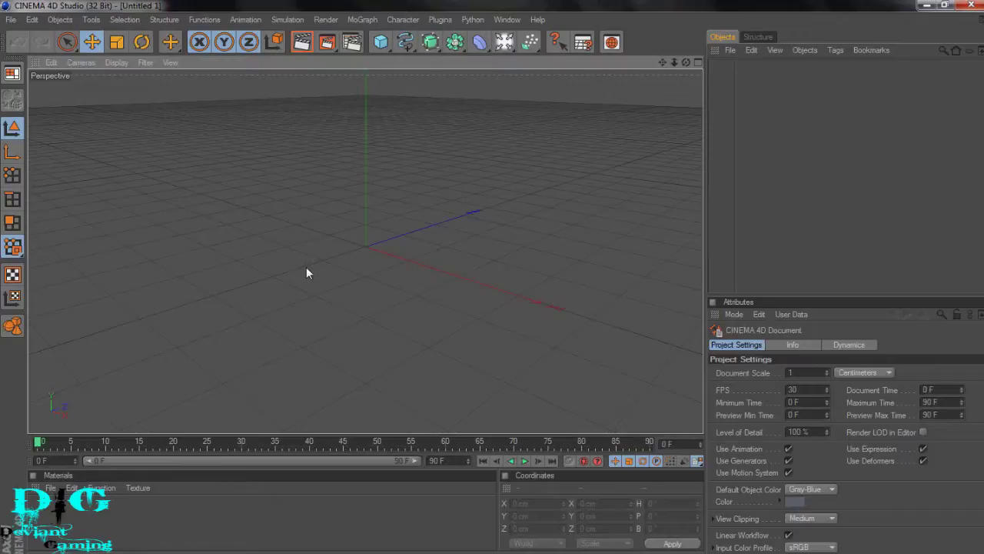
# Add a floor plane with width 99999999 cm and height 9999999 cm, and render a preview of the view
pyautogui.click(381, 43)
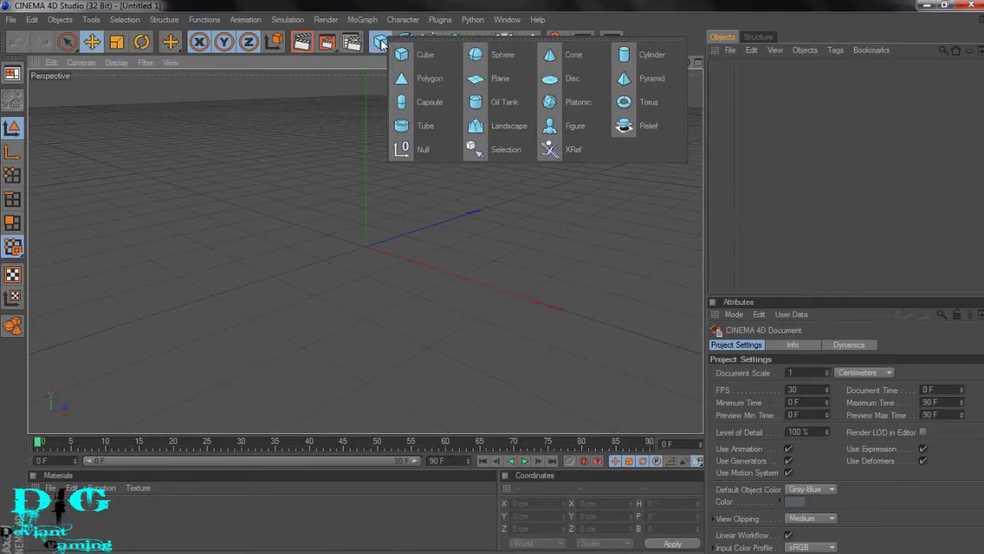
pyautogui.click(507, 83)
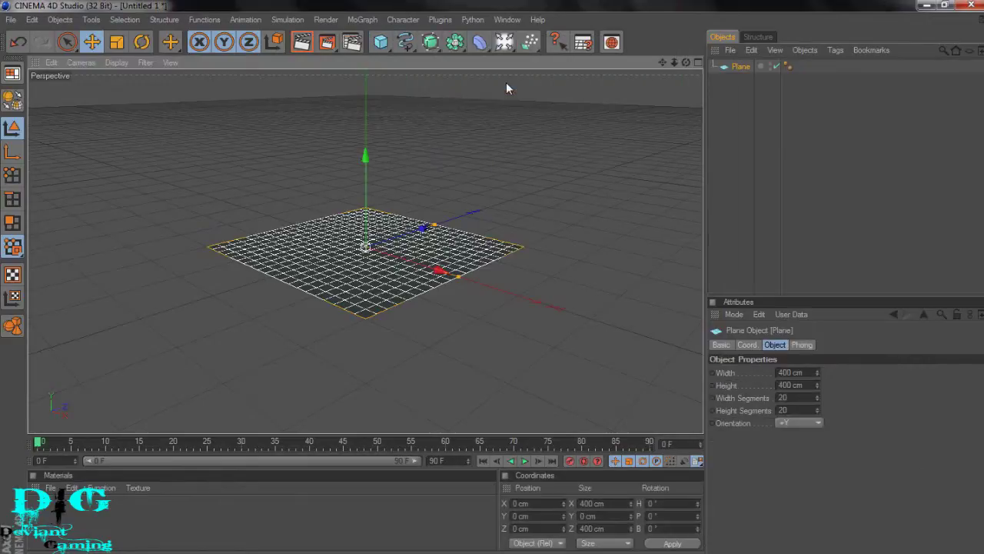
pyautogui.doubleClick(792, 372)
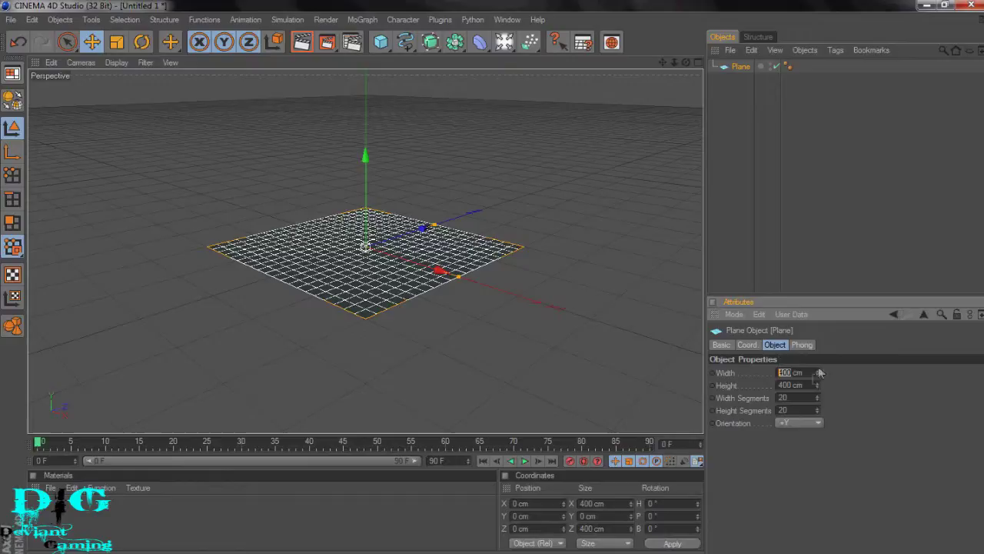
pyautogui.write('99999999')
pyautogui.press('Tab')
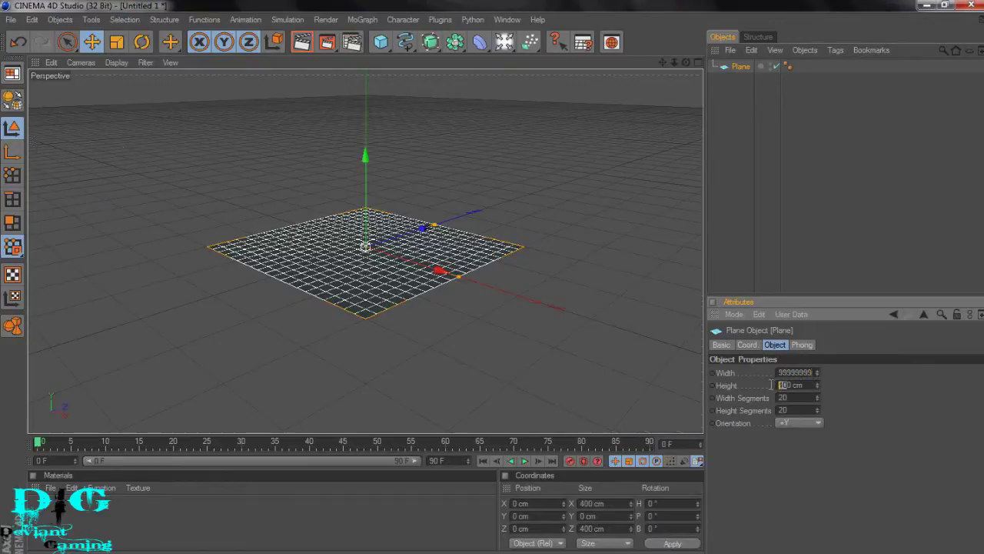
pyautogui.write('9999999')
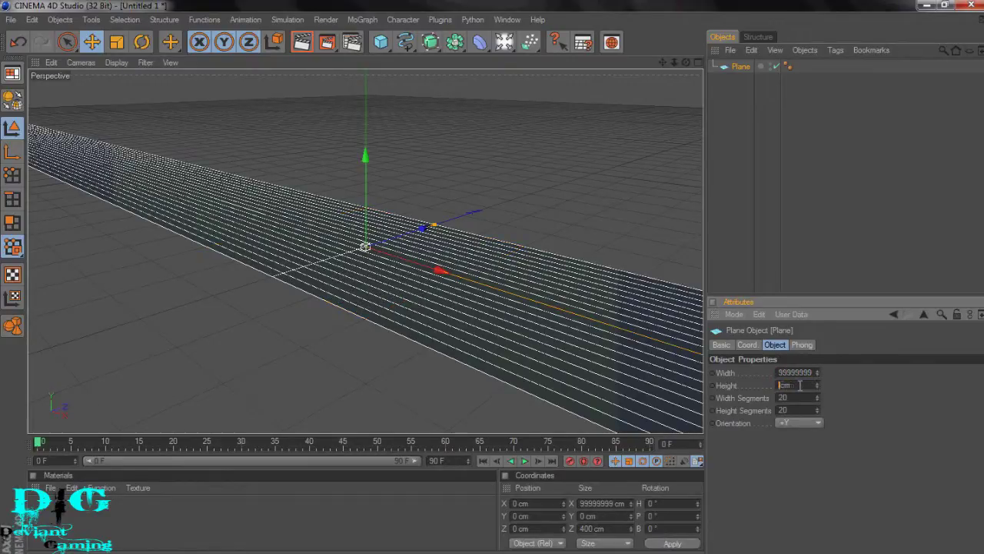
pyautogui.press('Return')
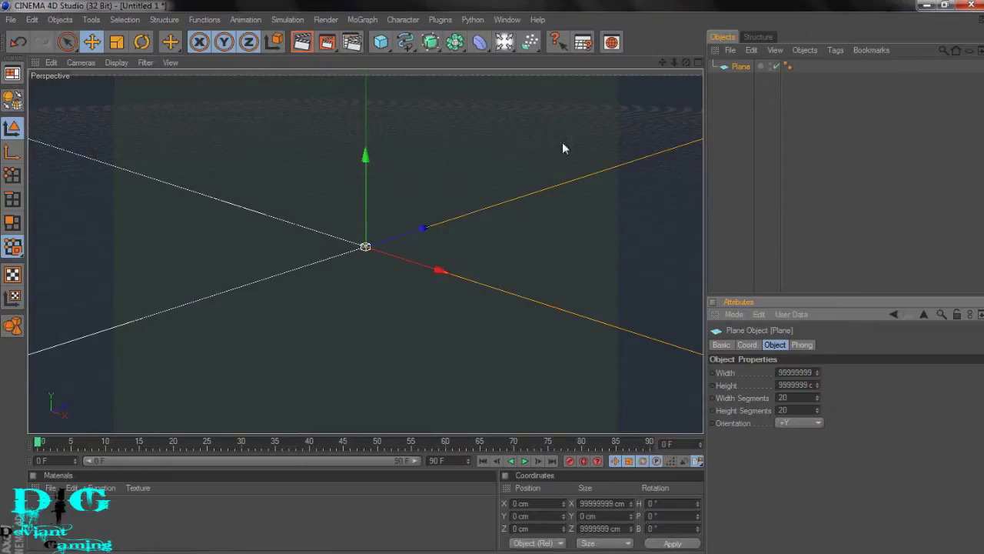
pyautogui.moveTo(687, 64); pyautogui.dragTo(496, 284)
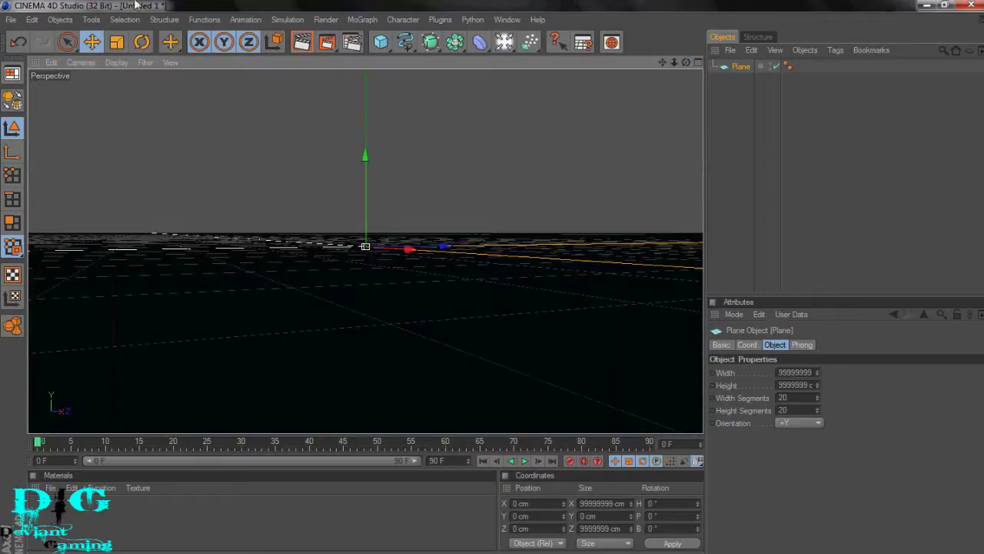
pyautogui.click(302, 41)
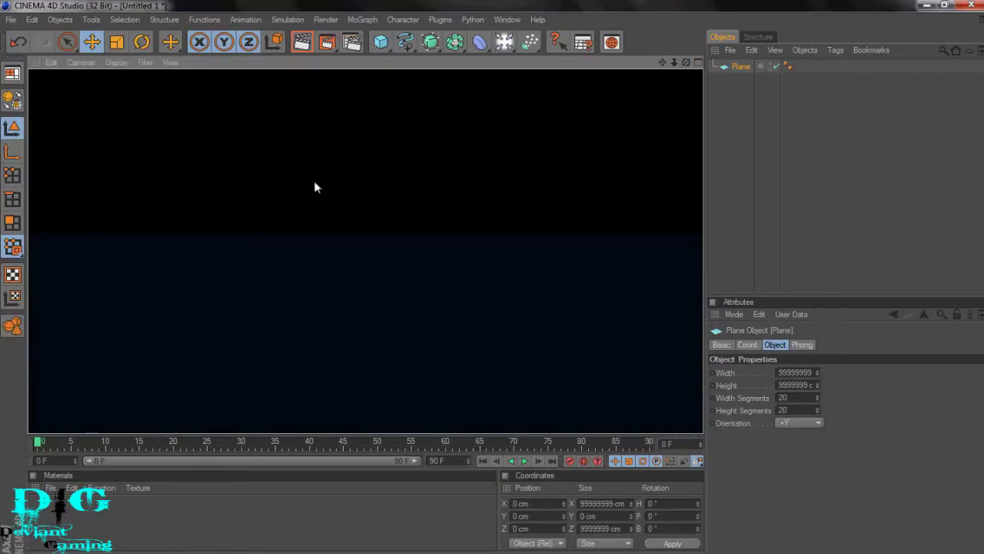
# Add a Text spline and an Extrude NURBS object, and nest the text inside the extrude
pyautogui.keyDown('alt'); pyautogui.moveTo(496, 286); pyautogui.dragTo(501, 284); pyautogui.keyUp('alt')
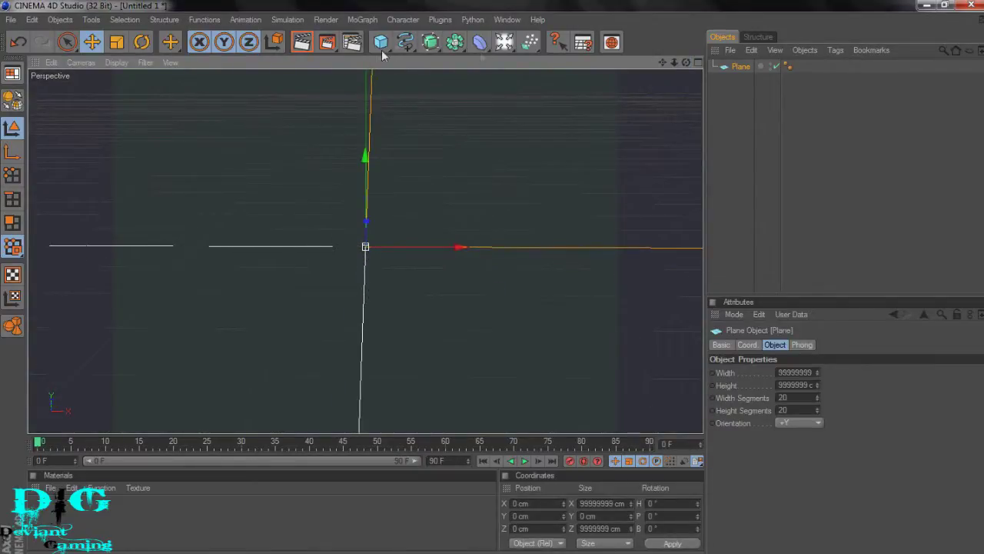
pyautogui.moveTo(403, 42); pyautogui.dragTo(442, 181)
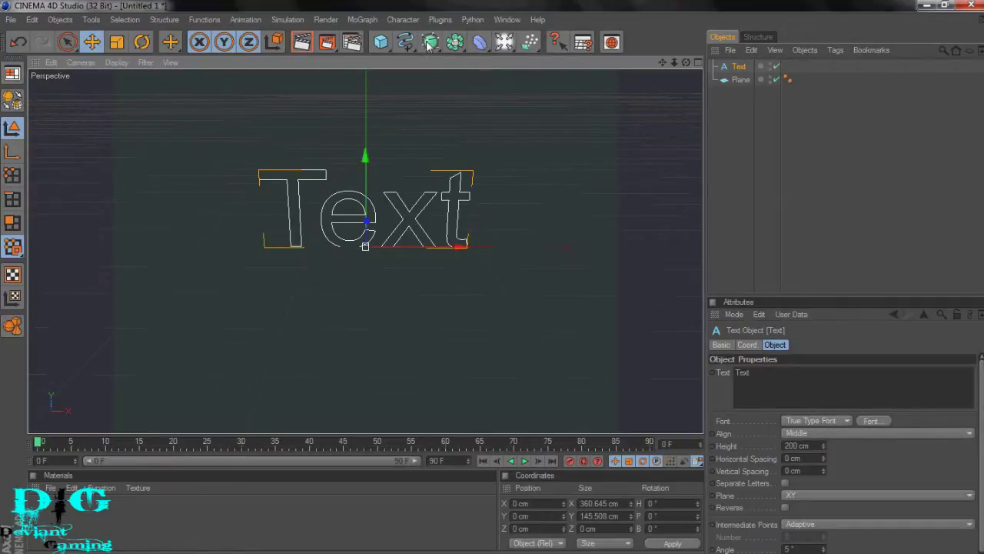
pyautogui.moveTo(428, 45); pyautogui.dragTo(548, 56)
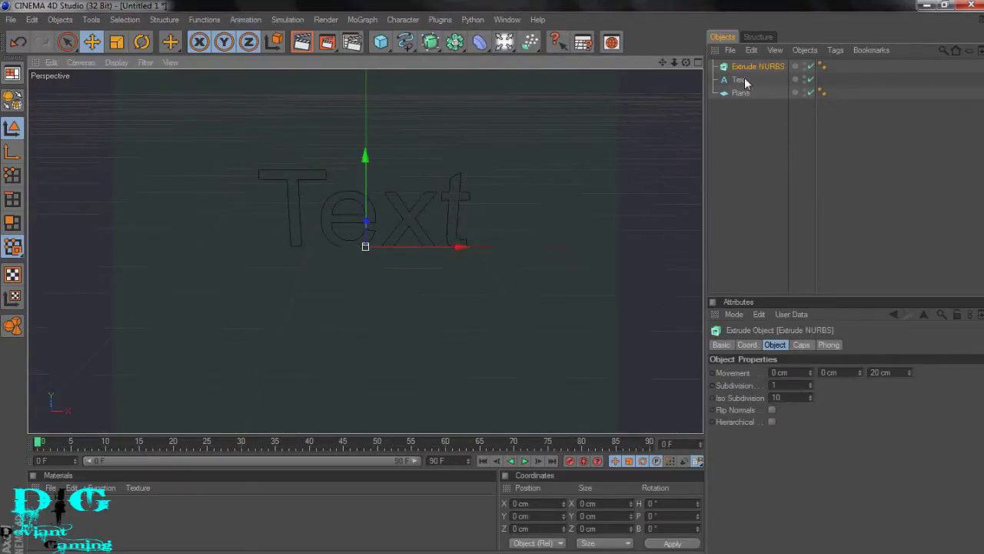
pyautogui.click(741, 80)
pyautogui.moveTo(743, 80); pyautogui.dragTo(742, 68)
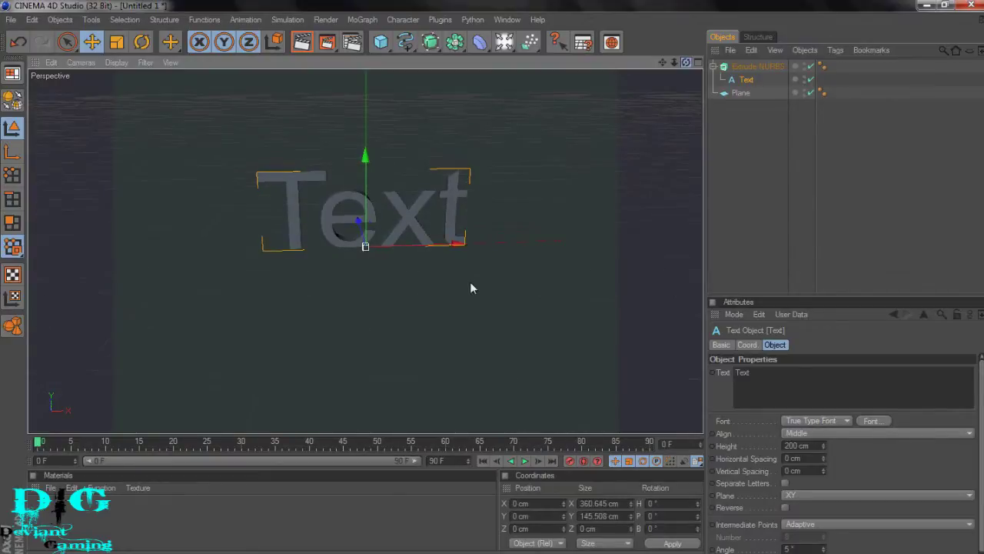
# Replace the text spline's wording with "DJ Pauly D"
pyautogui.keyDown('alt'); pyautogui.moveTo(470, 281); pyautogui.dragTo(495, 283); pyautogui.keyUp('alt')
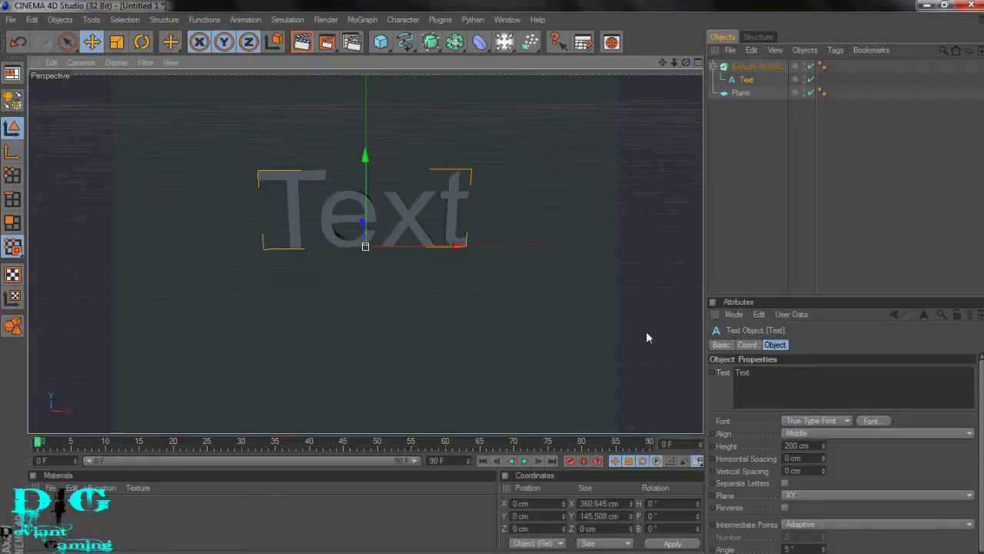
pyautogui.moveTo(785, 387); pyautogui.dragTo(737, 376)
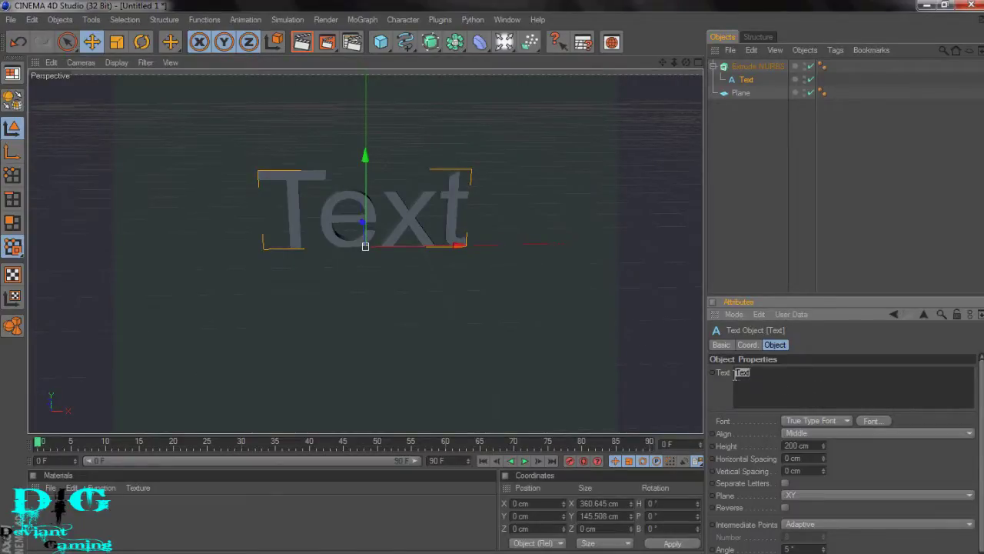
pyautogui.write('DJ-P')
pyautogui.write('auly D')
pyautogui.click(850, 226)
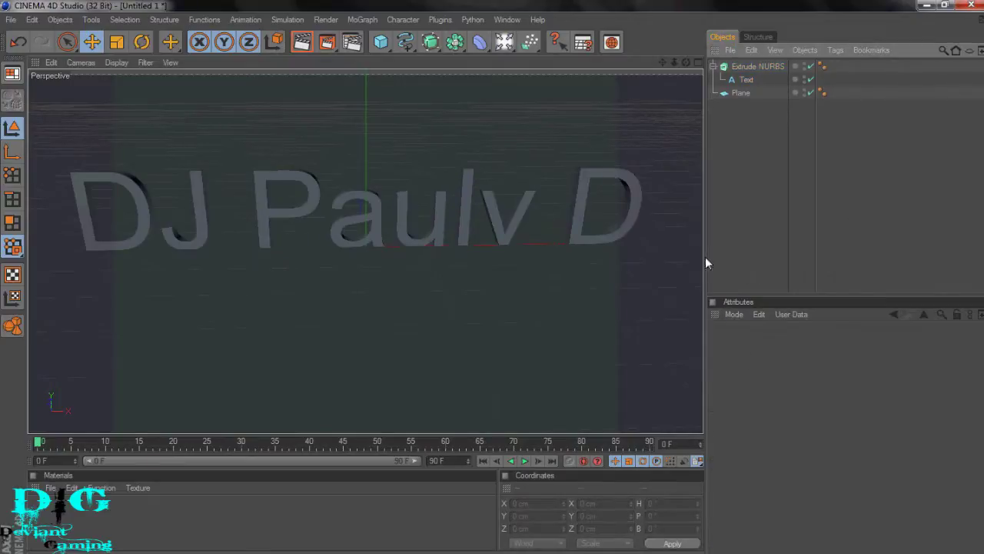
# Set the text spline's font to EXCESS with the Bold style
pyautogui.click(743, 80)
pyautogui.click(872, 421)
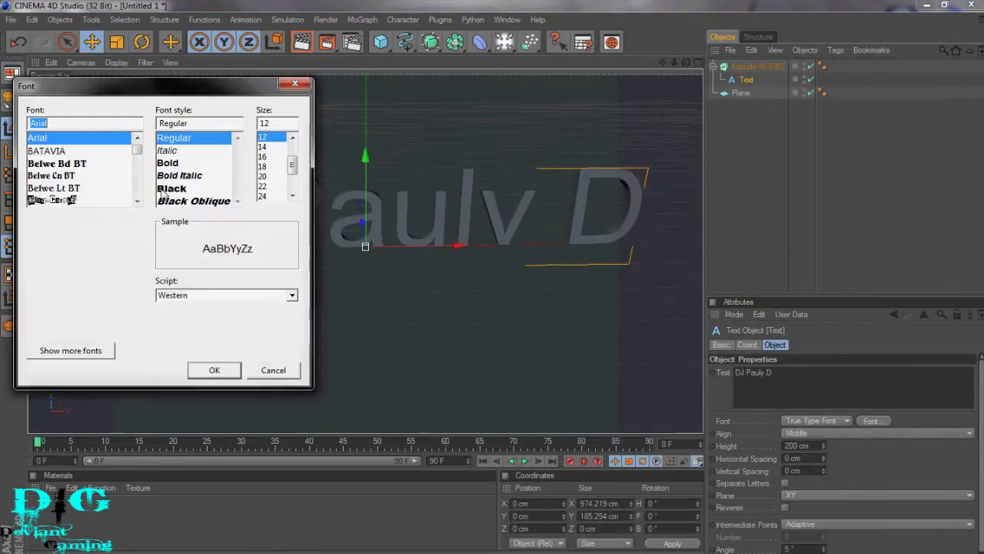
pyautogui.moveTo(138, 152); pyautogui.dragTo(140, 198)
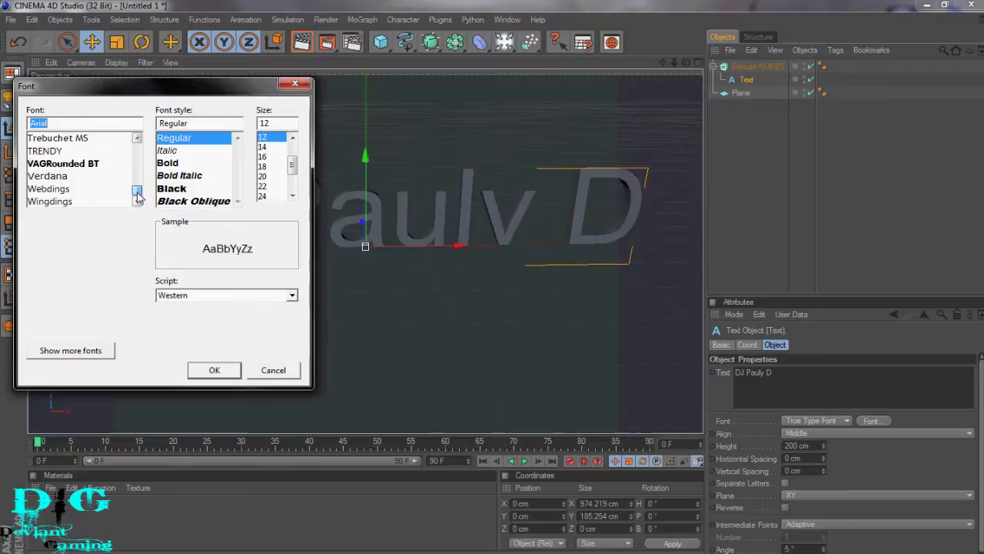
pyautogui.click(137, 139)
pyautogui.click(137, 139)
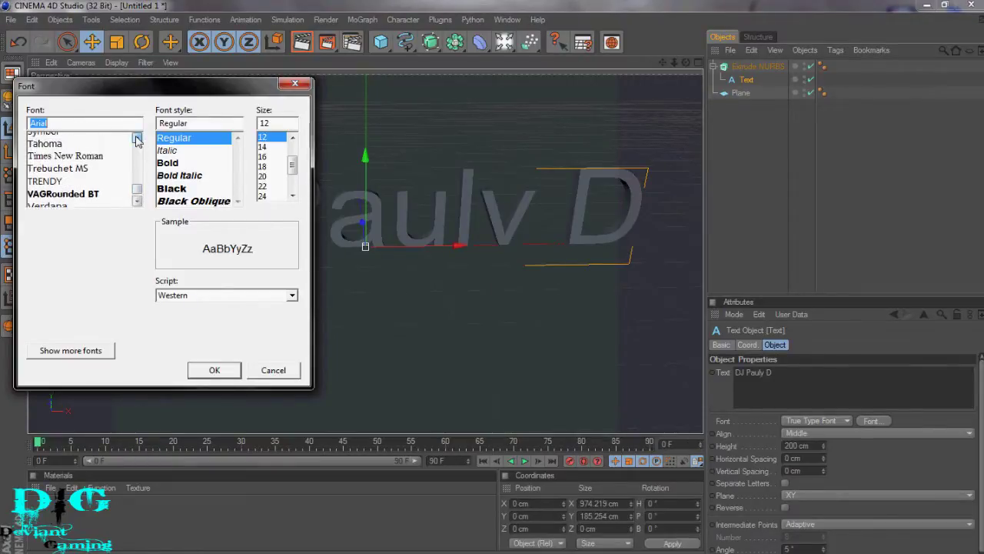
pyautogui.click(137, 139)
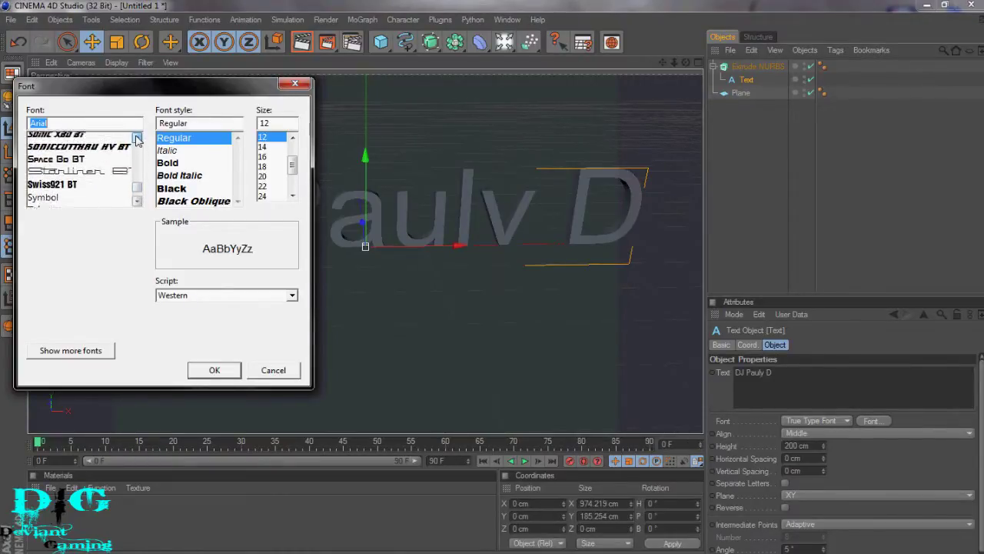
pyautogui.click(137, 139)
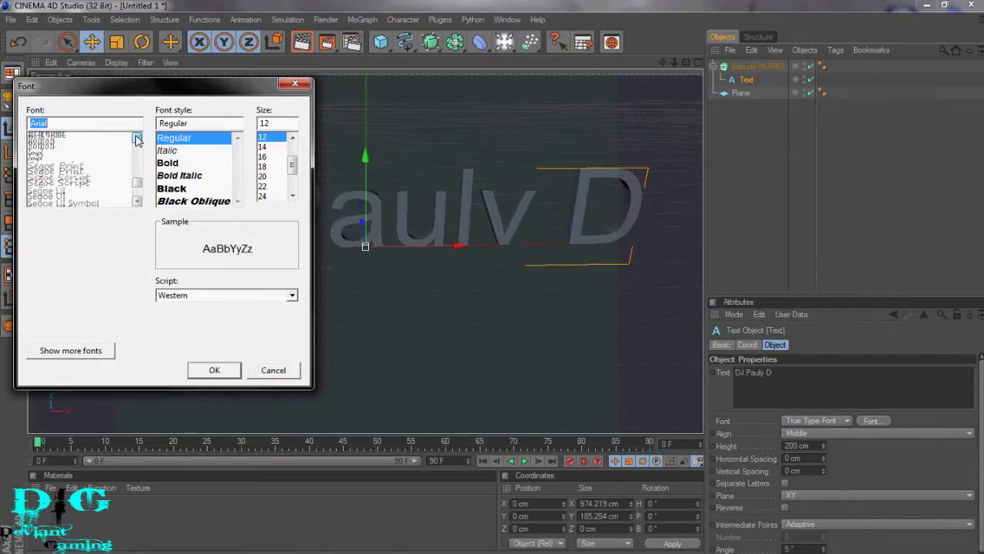
pyautogui.scroll(2, 134, 171)
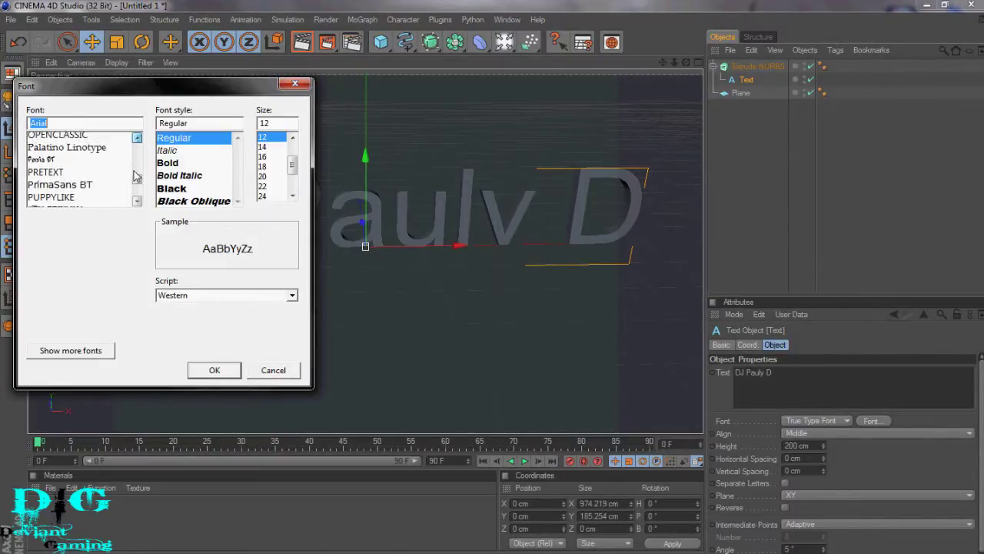
pyautogui.scroll(3, 140, 187)
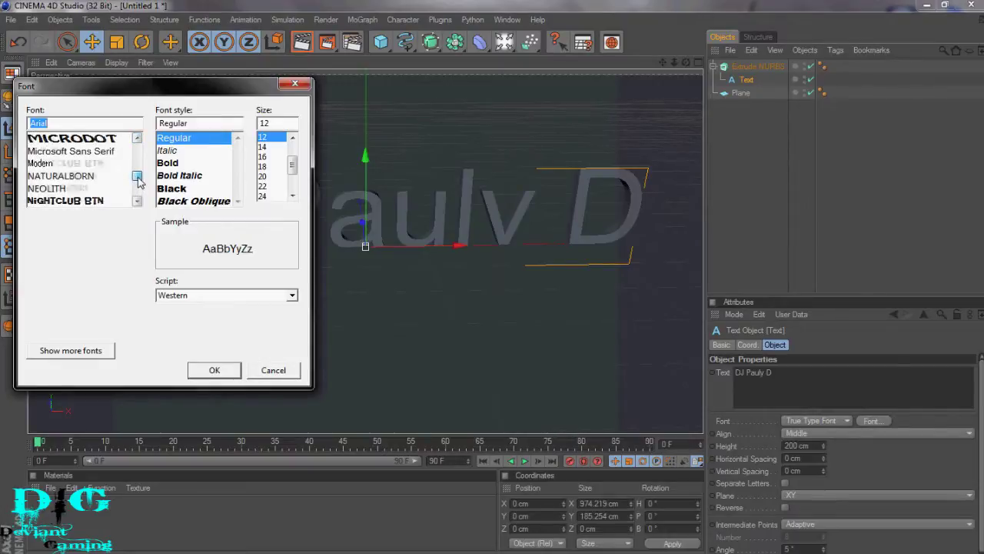
pyautogui.scroll(5, 139, 179)
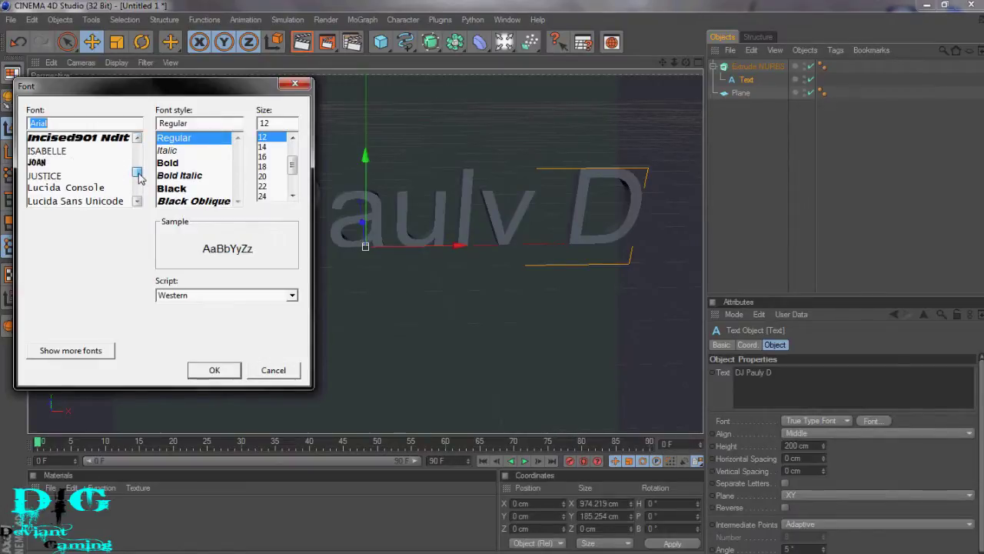
pyautogui.moveTo(140, 175); pyautogui.dragTo(140, 170)
pyautogui.click(72, 162)
pyautogui.write('e')
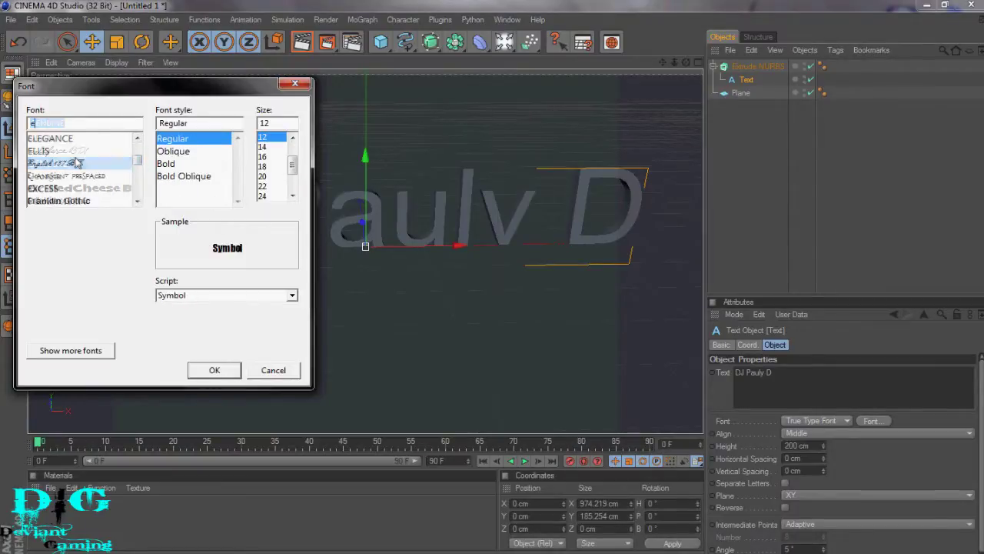
pyautogui.click(52, 153)
pyautogui.click(54, 189)
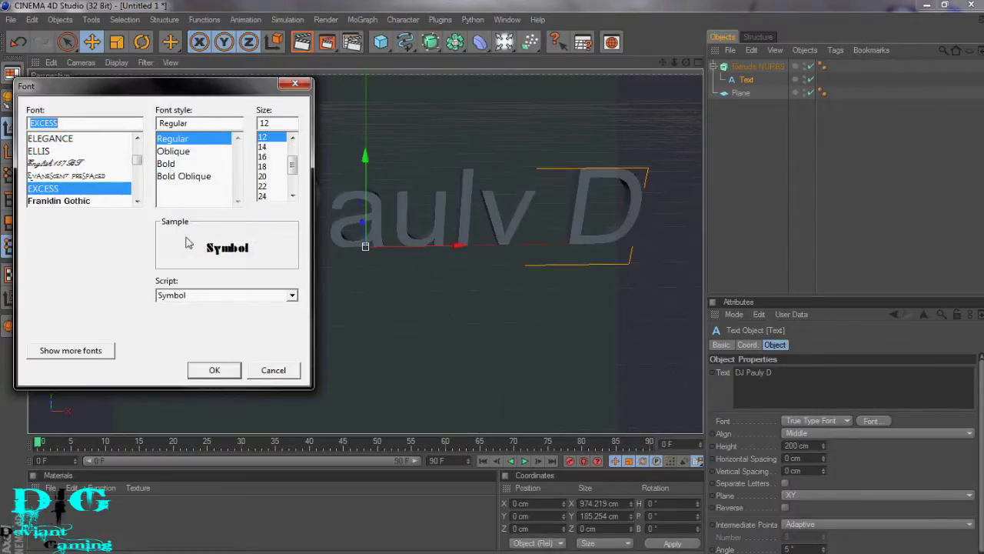
pyautogui.click(174, 176)
pyautogui.click(168, 164)
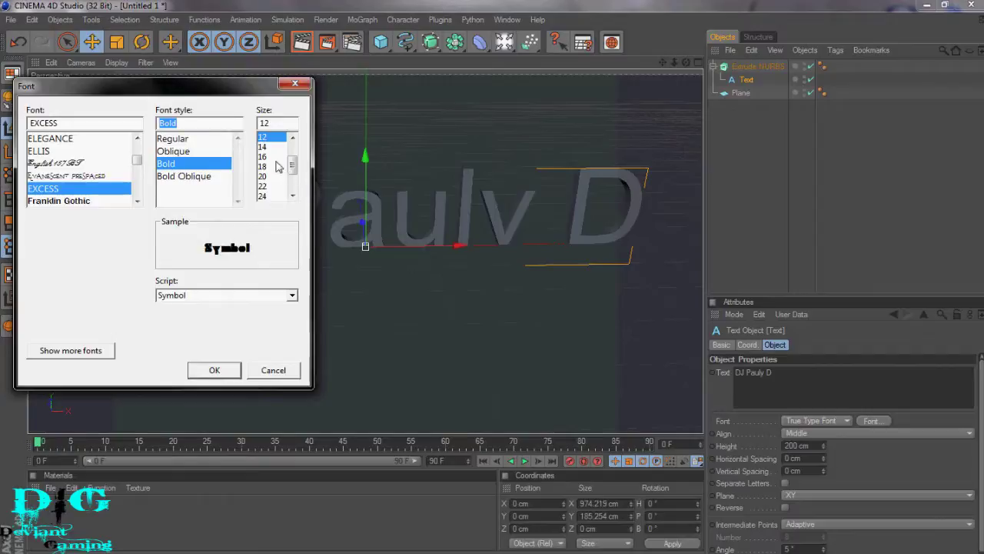
pyautogui.click(222, 366)
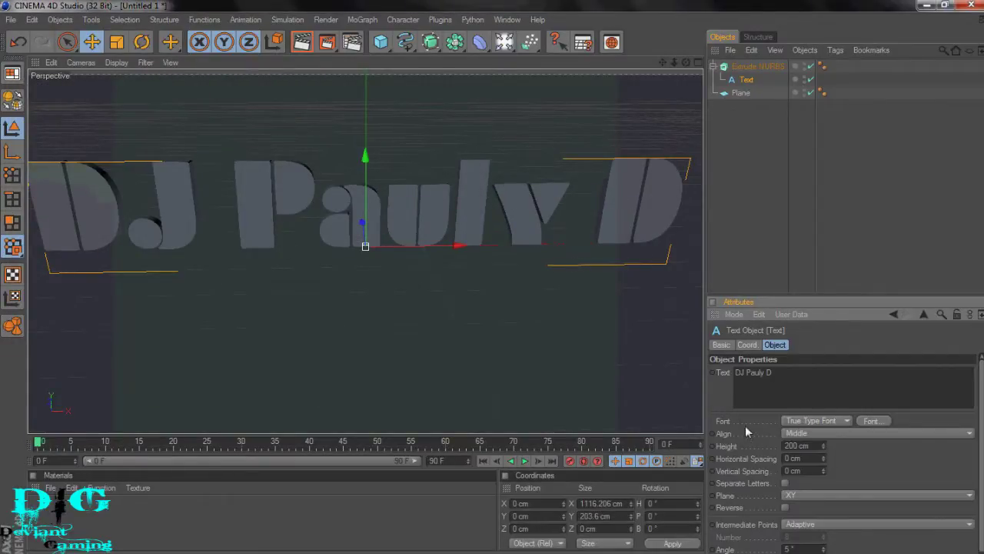
# Set the text spline's height to 110 cm
pyautogui.doubleClick(796, 446)
pyautogui.write('1')
pyautogui.click(867, 230)
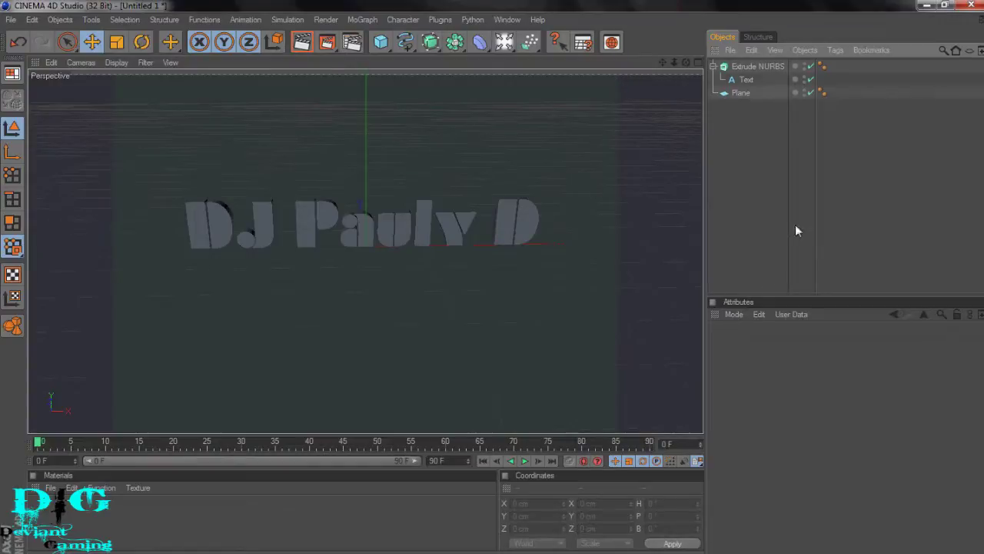
# Set the text spline's height to 130 cm
pyautogui.click(746, 80)
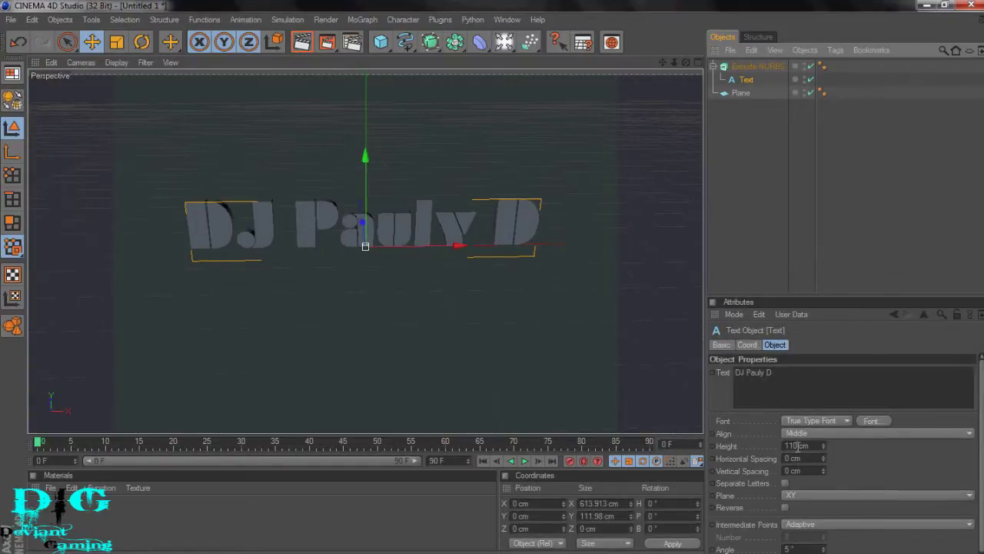
pyautogui.moveTo(798, 446); pyautogui.dragTo(778, 446)
pyautogui.write('130')
pyautogui.click(877, 210)
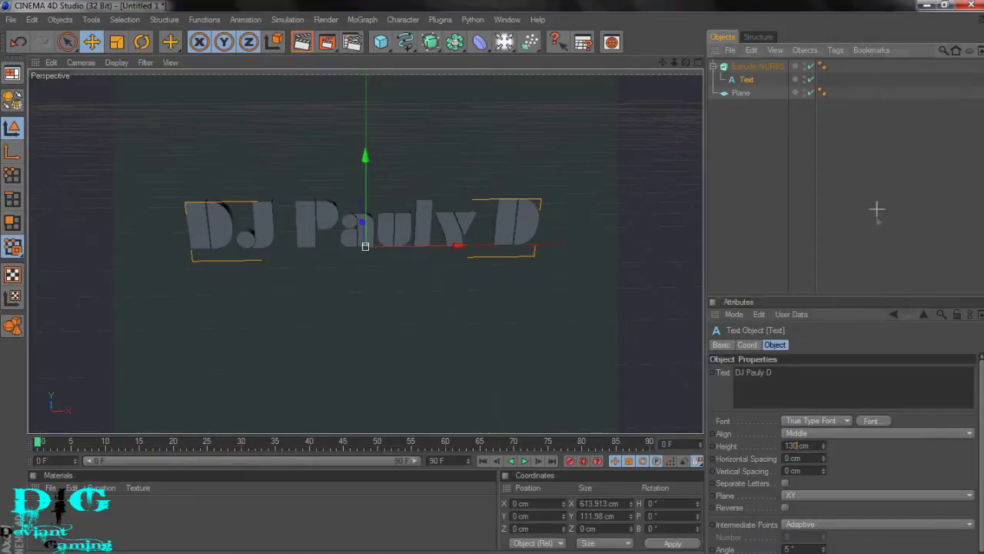
pyautogui.click(877, 209)
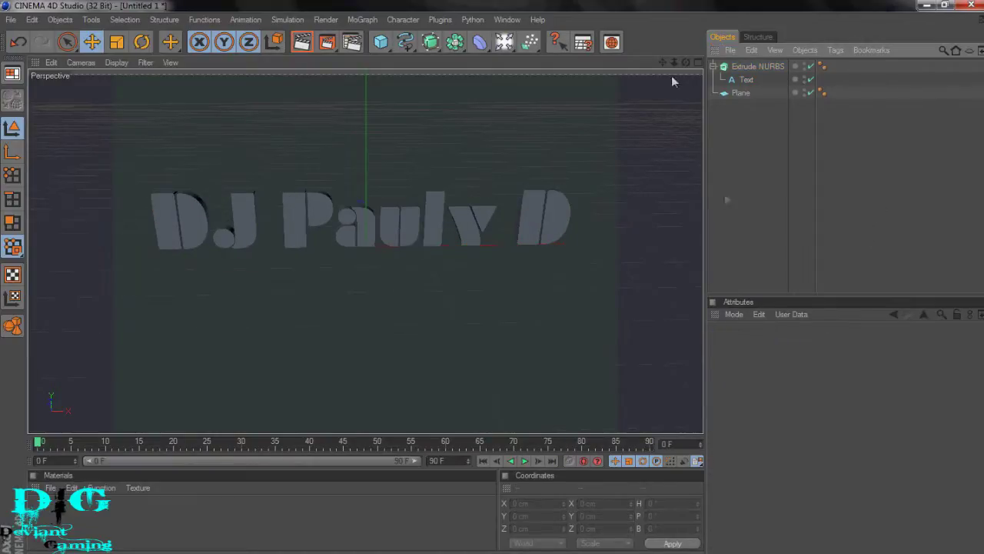
# Collapse the Extrude NURBS group and set its Z movement to 80 cm to deepen the letters
pyautogui.click(714, 67)
pyautogui.moveTo(686, 63); pyautogui.dragTo(496, 283)
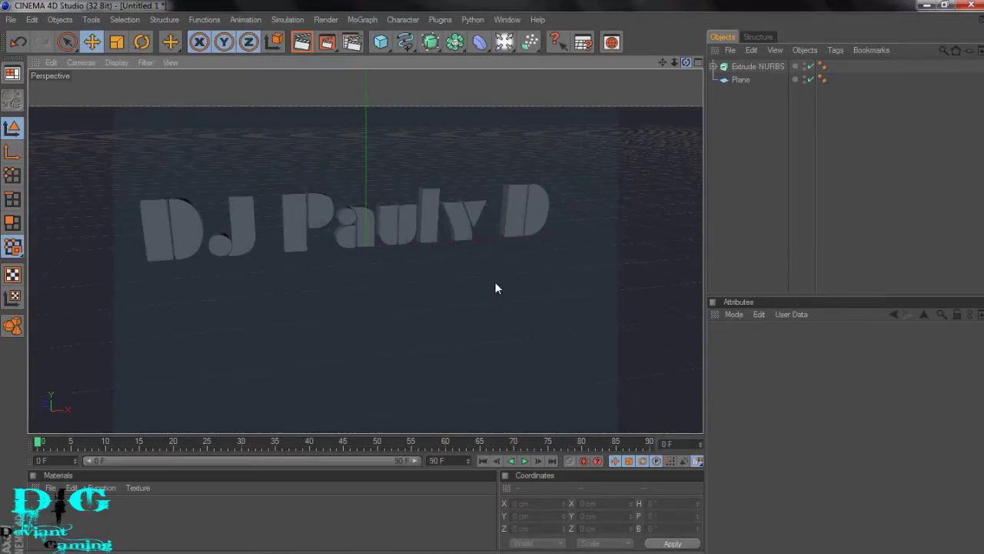
pyautogui.click(759, 66)
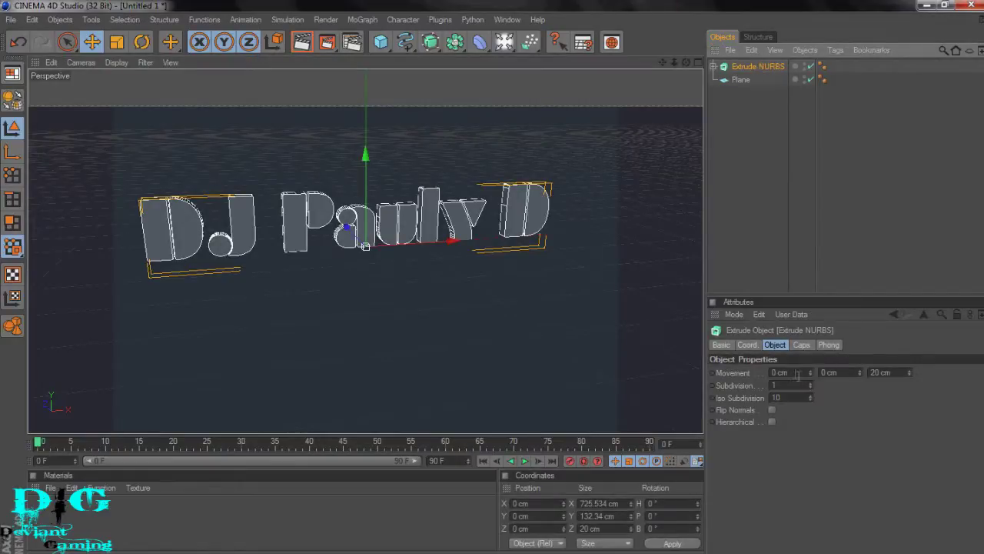
pyautogui.click(878, 373)
pyautogui.press('Delete')
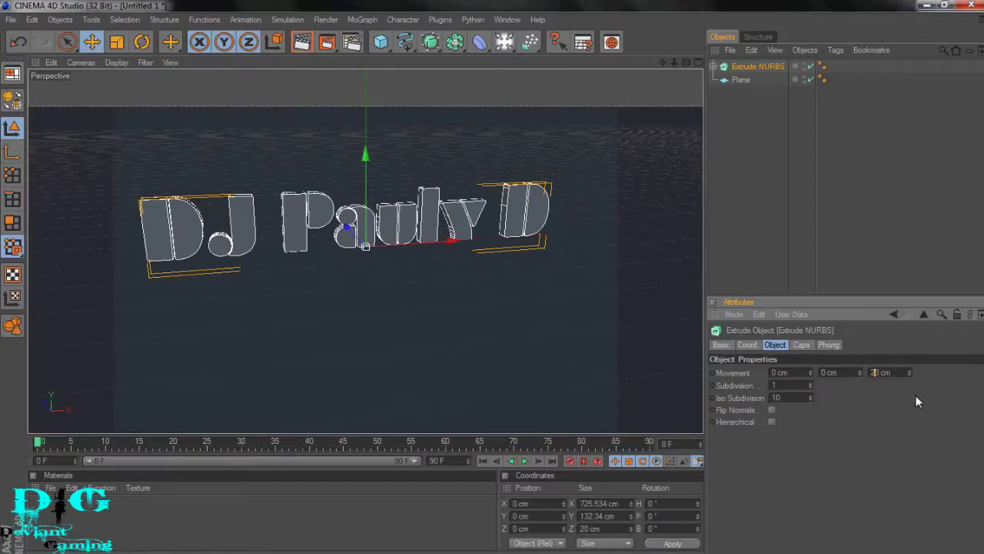
pyautogui.write('8')
pyautogui.click(889, 229)
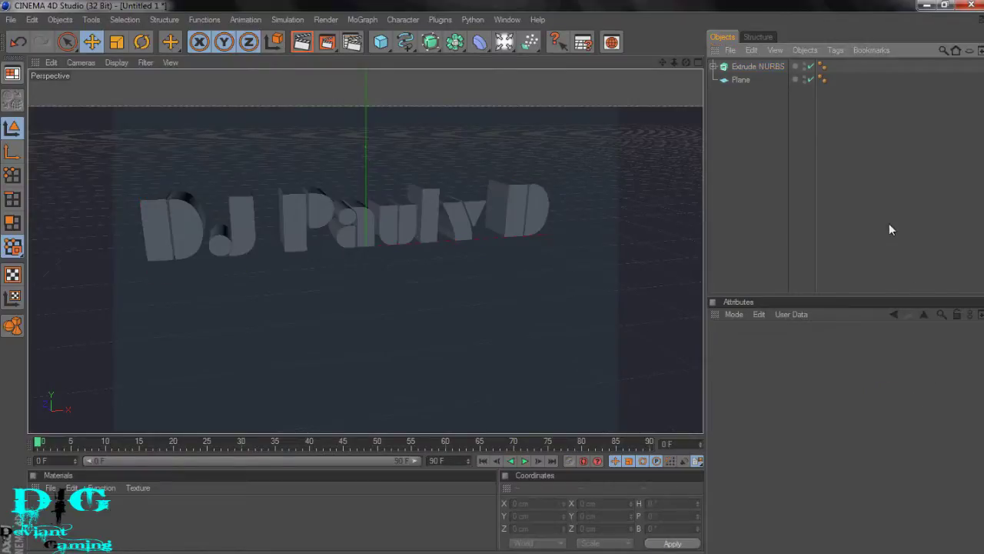
# Set both the start and end caps of the Extrude NURBS text to Fillet Cap
pyautogui.click(759, 67)
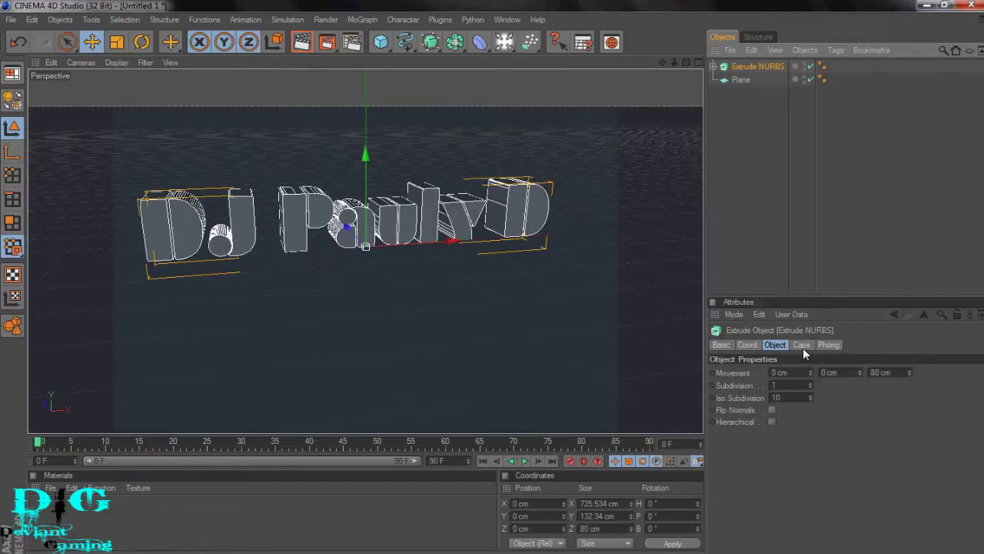
pyautogui.click(802, 345)
pyautogui.click(772, 373)
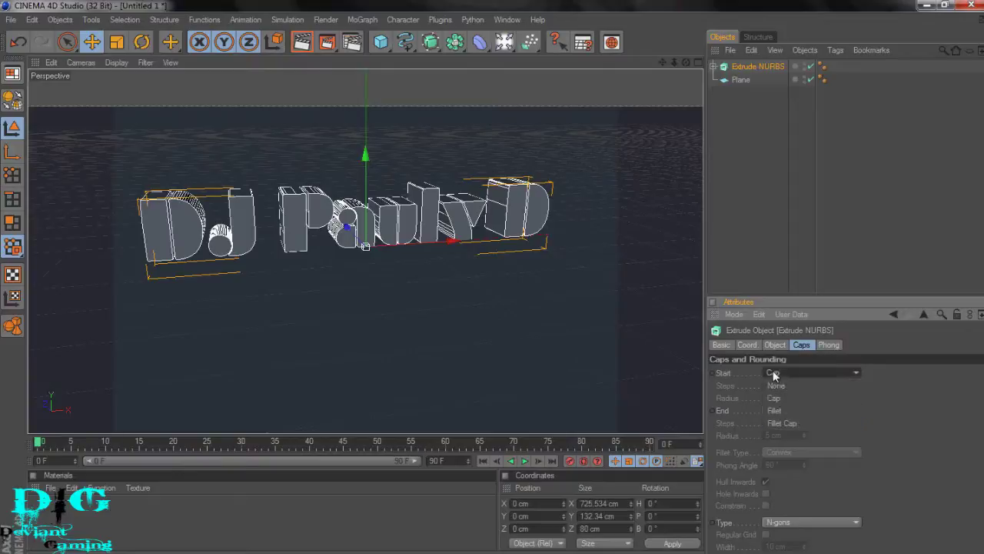
pyautogui.click(781, 423)
pyautogui.click(780, 410)
pyautogui.click(782, 461)
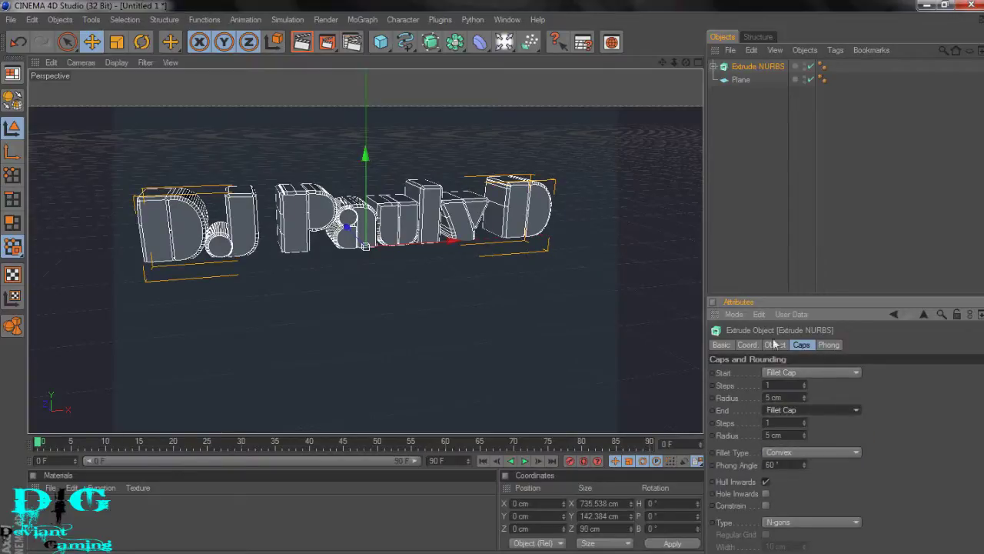
# Duplicate the Extrude NURBS text and set the copy's start and end fillet radius to 10 cm
pyautogui.hotkey('ctrl', 'c')
pyautogui.hotkey('ctrl', 'v')
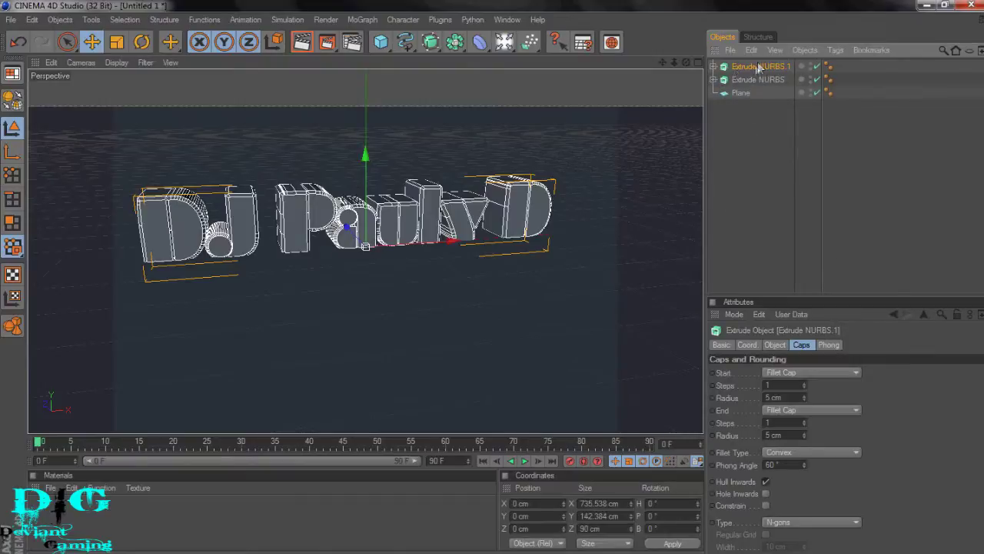
pyautogui.click(768, 397)
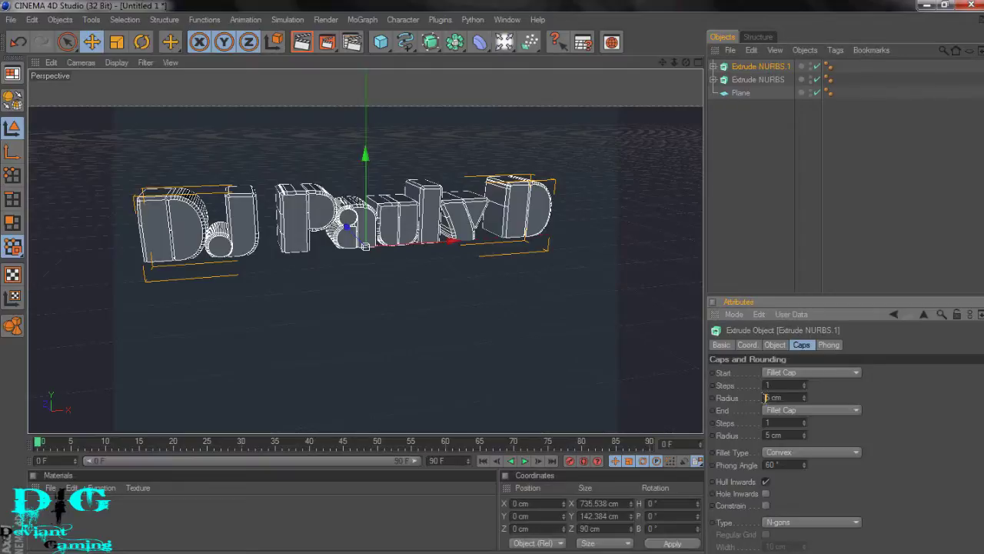
pyautogui.write('10')
pyautogui.click(768, 435)
pyautogui.write('10')
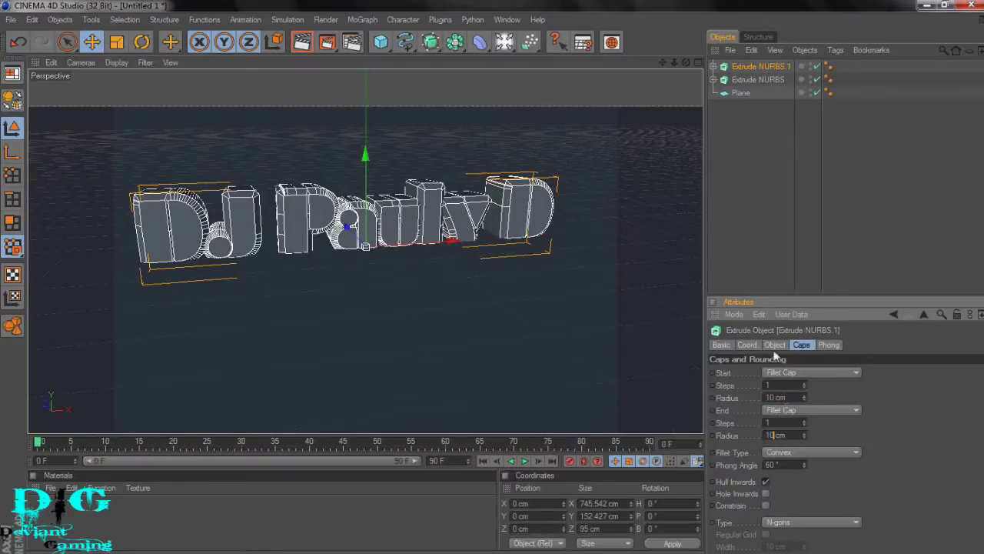
# Set the duplicate text's Z movement to 40 cm and shift it about 21 cm along the Z axis inside the original letters
pyautogui.click(777, 345)
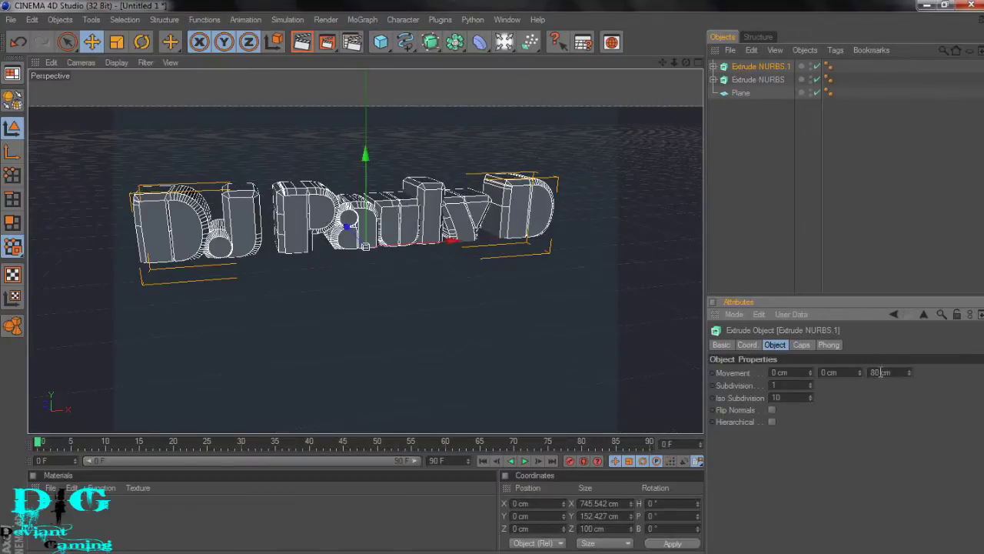
pyautogui.click(862, 239)
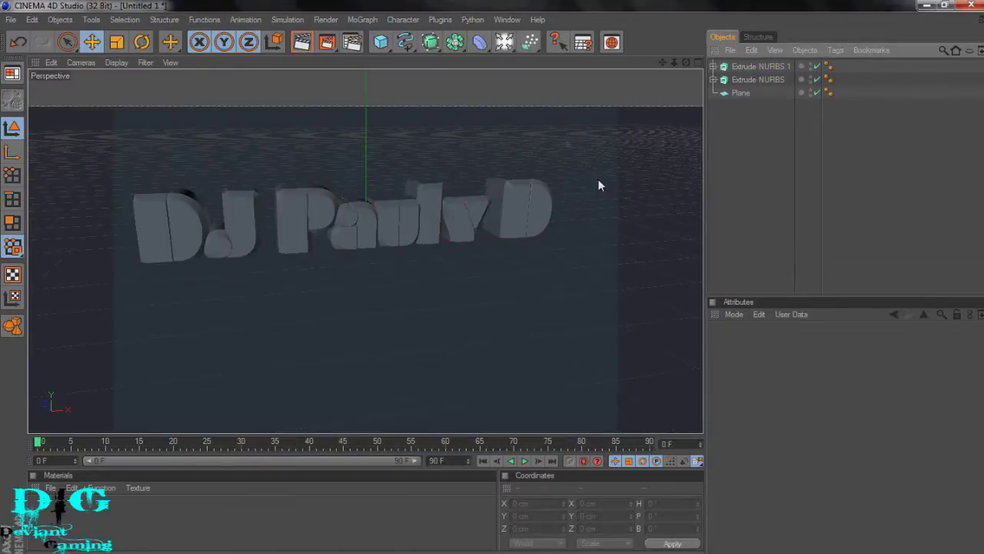
pyautogui.moveTo(685, 63); pyautogui.dragTo(433, 231)
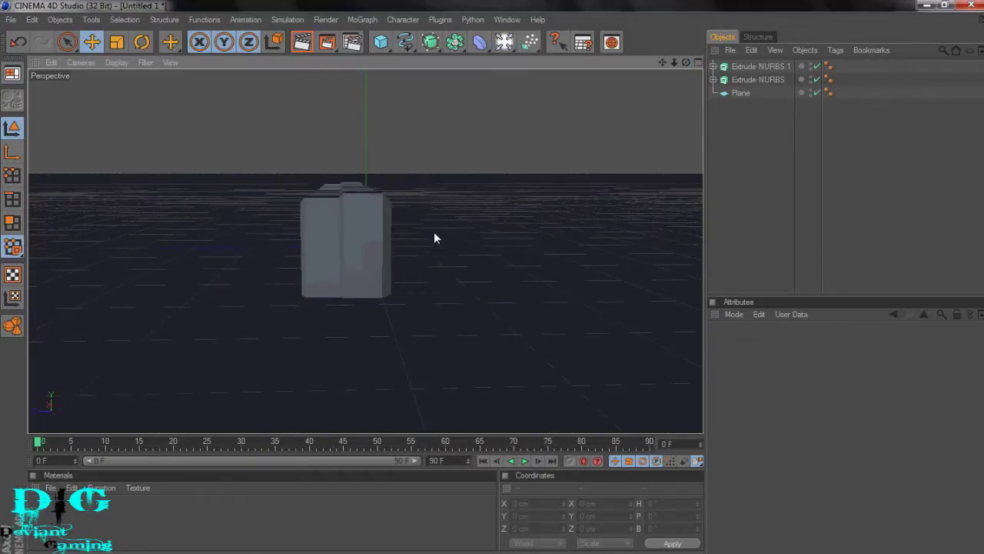
pyautogui.click(765, 68)
pyautogui.click(759, 80)
pyautogui.click(753, 67)
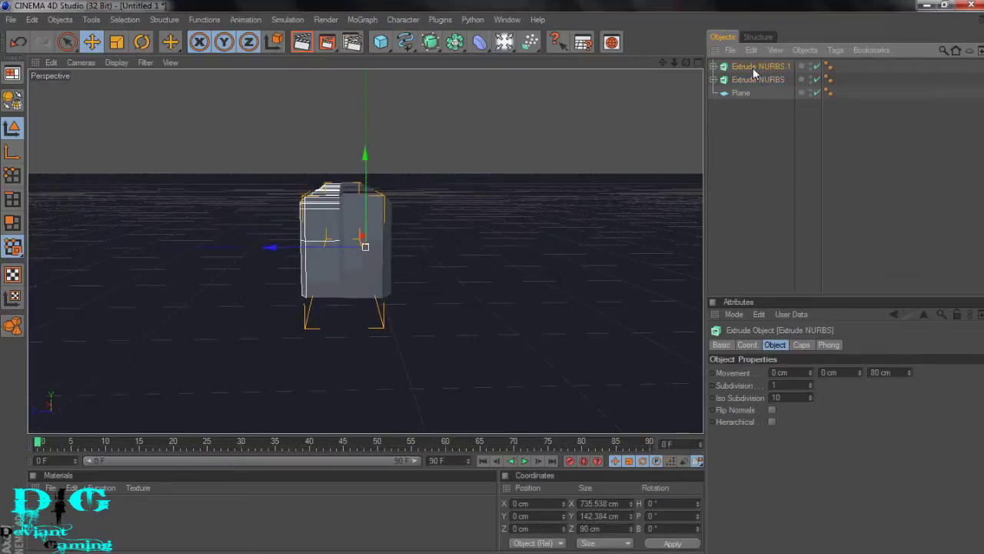
pyautogui.click(759, 81)
pyautogui.click(758, 68)
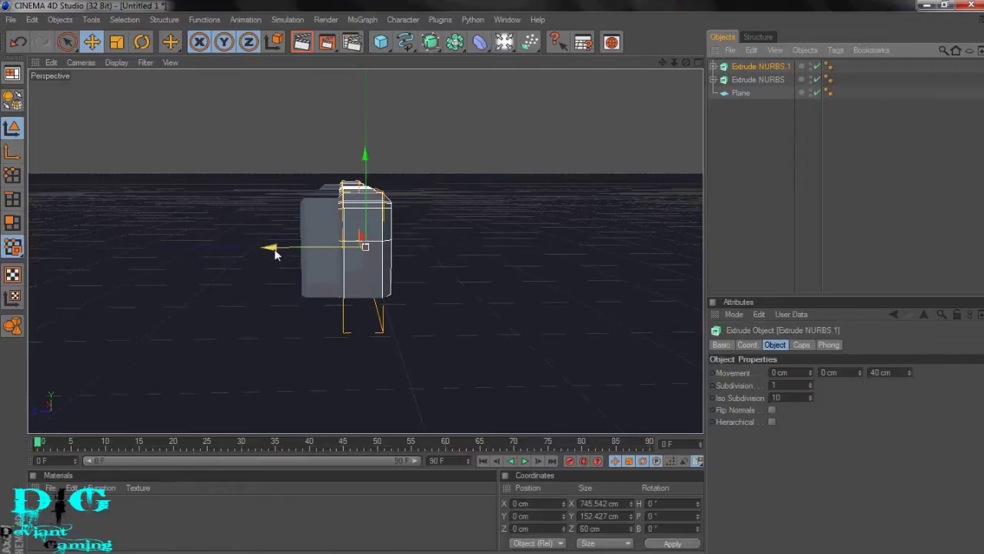
pyautogui.moveTo(275, 255); pyautogui.dragTo(494, 281)
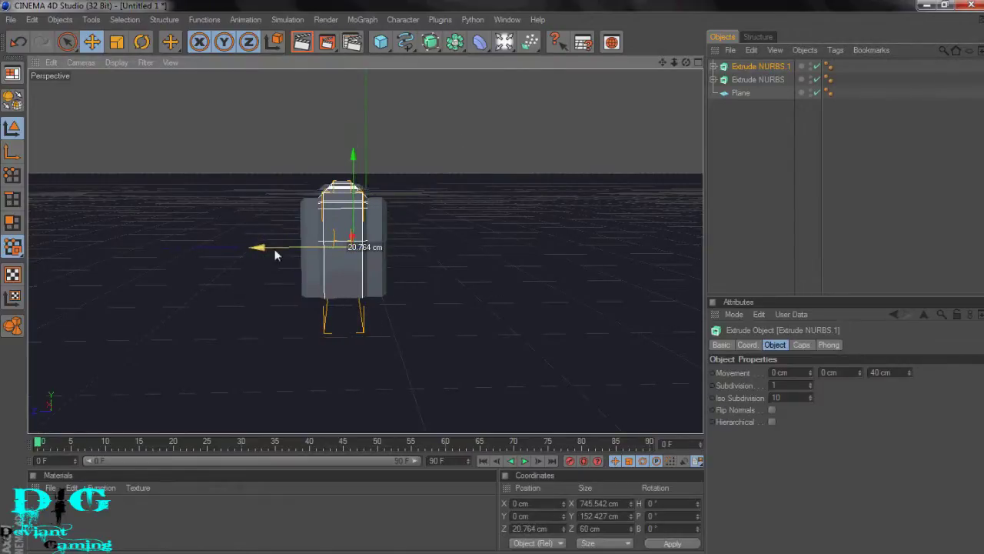
pyautogui.click(811, 151)
# Set the duplicate text extrusion's Z movement to 60 cm
pyautogui.moveTo(685, 63); pyautogui.dragTo(495, 283)
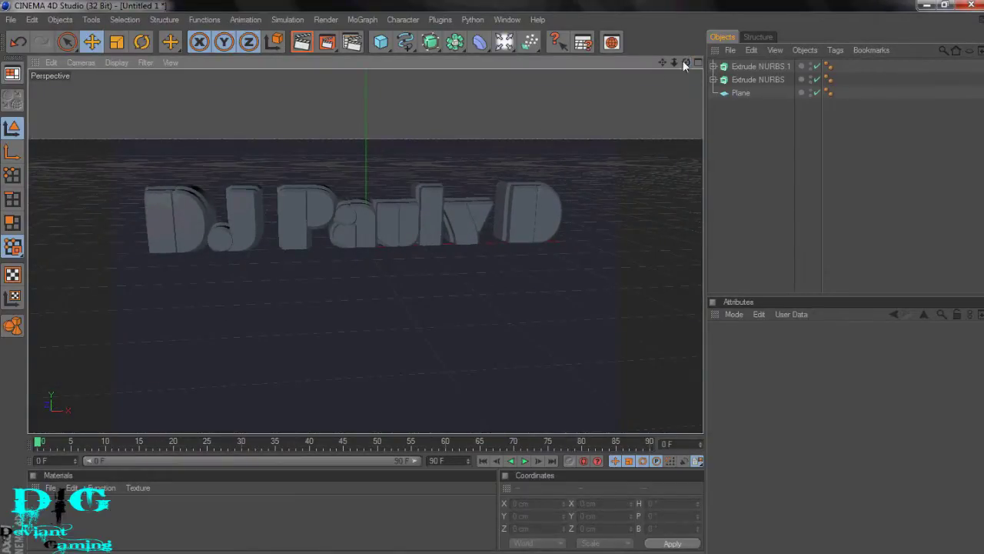
pyautogui.click(762, 67)
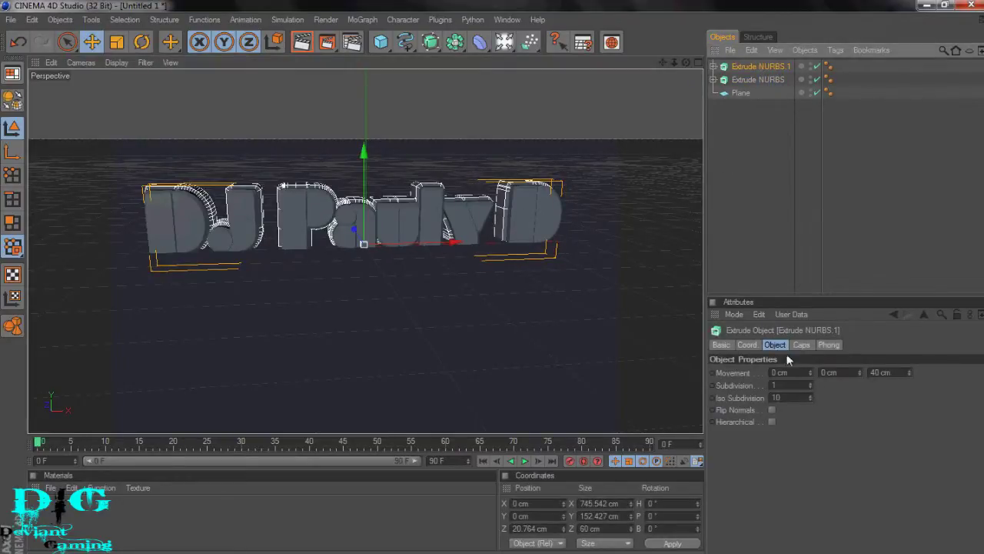
pyautogui.moveTo(880, 371); pyautogui.dragTo(857, 369)
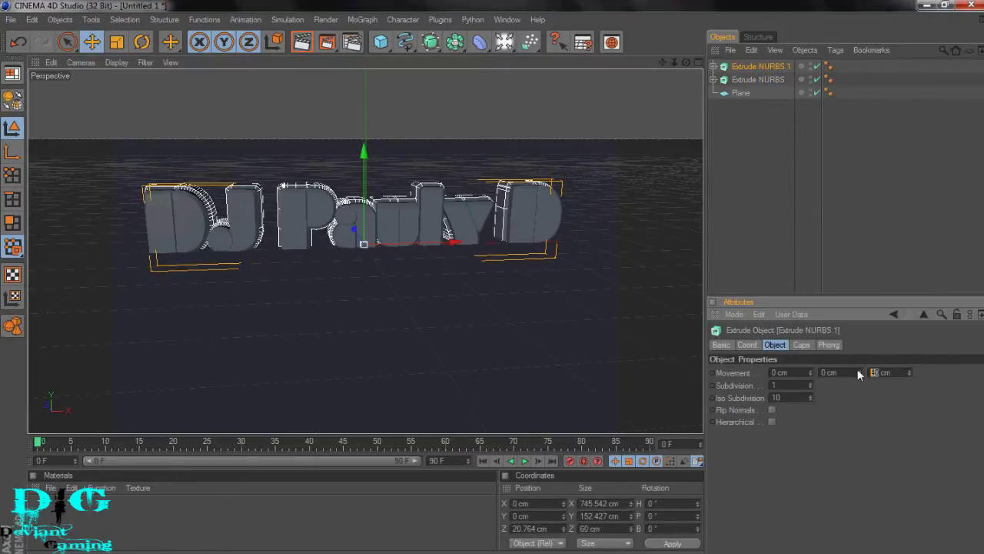
pyautogui.write('68')
pyautogui.click(881, 194)
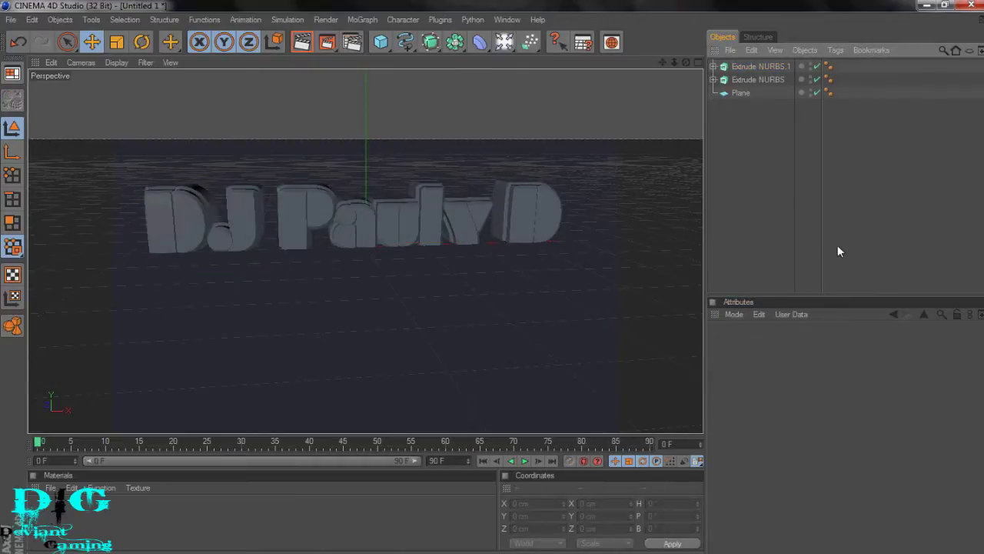
pyautogui.click(869, 197)
# Create a new material and set its color to black (RGB 0, 0, 0)
pyautogui.doubleClick(49, 520)
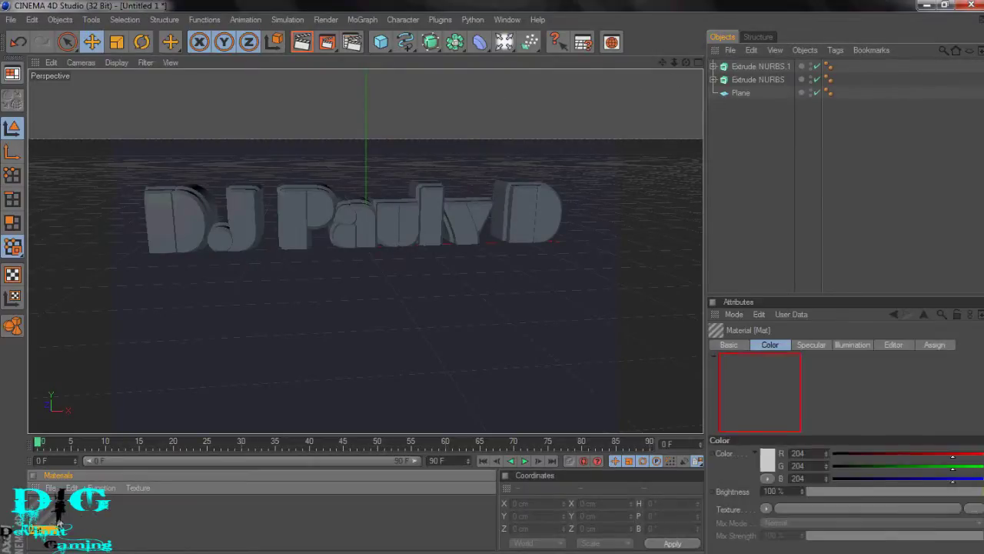
pyautogui.doubleClick(47, 519)
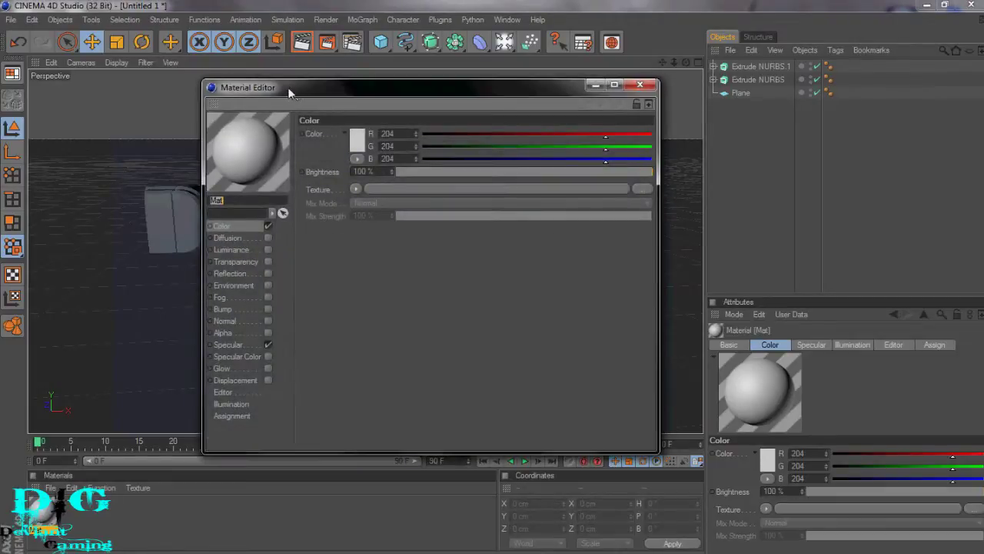
pyautogui.moveTo(288, 85); pyautogui.dragTo(109, 78)
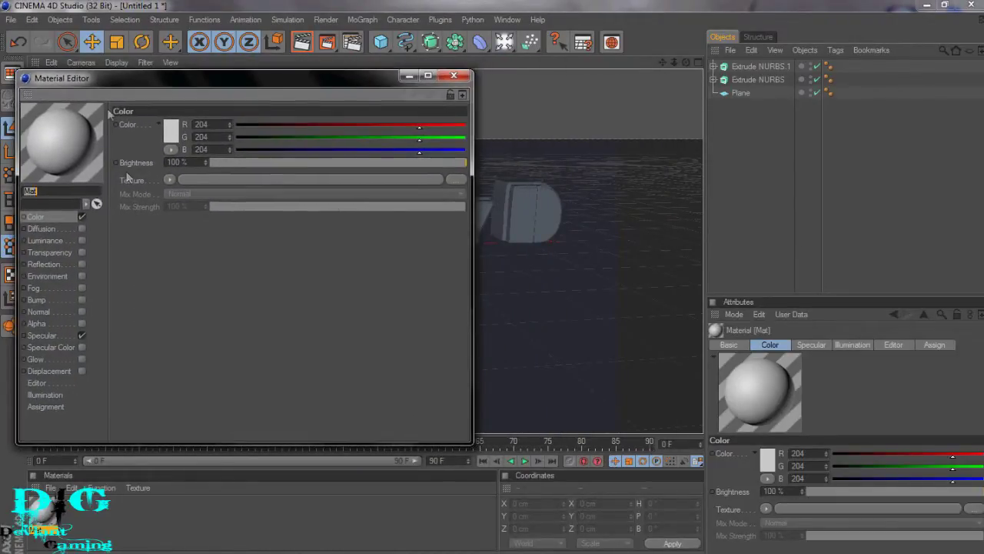
pyautogui.click(169, 130)
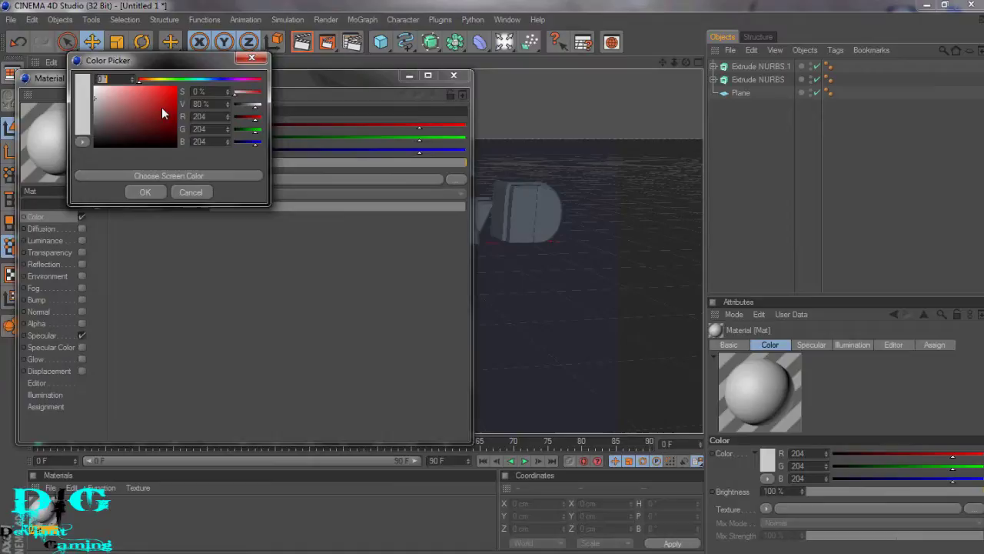
pyautogui.moveTo(162, 113); pyautogui.dragTo(177, 148)
pyautogui.click(144, 192)
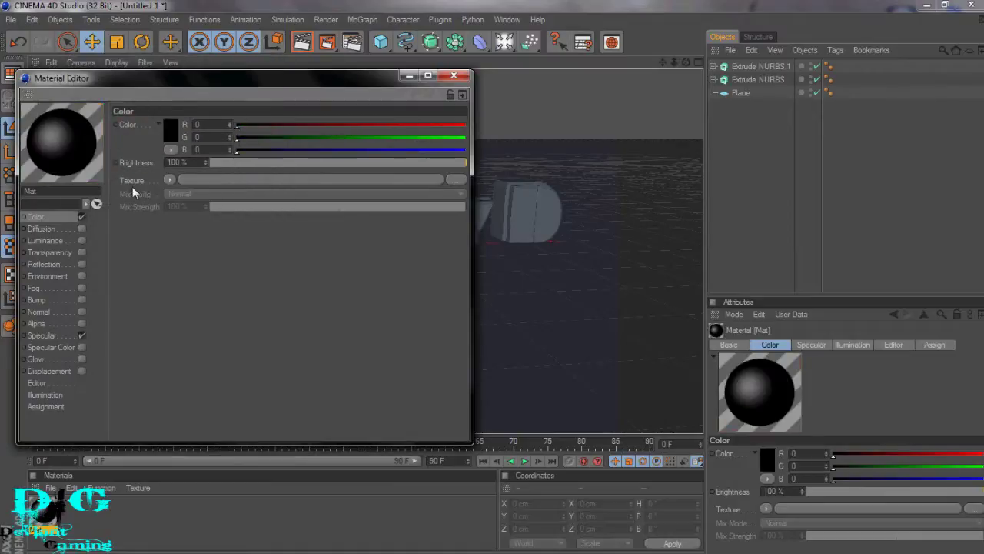
# Enable reflection on the black material and set its reflection brightness to 50%
pyautogui.click(50, 263)
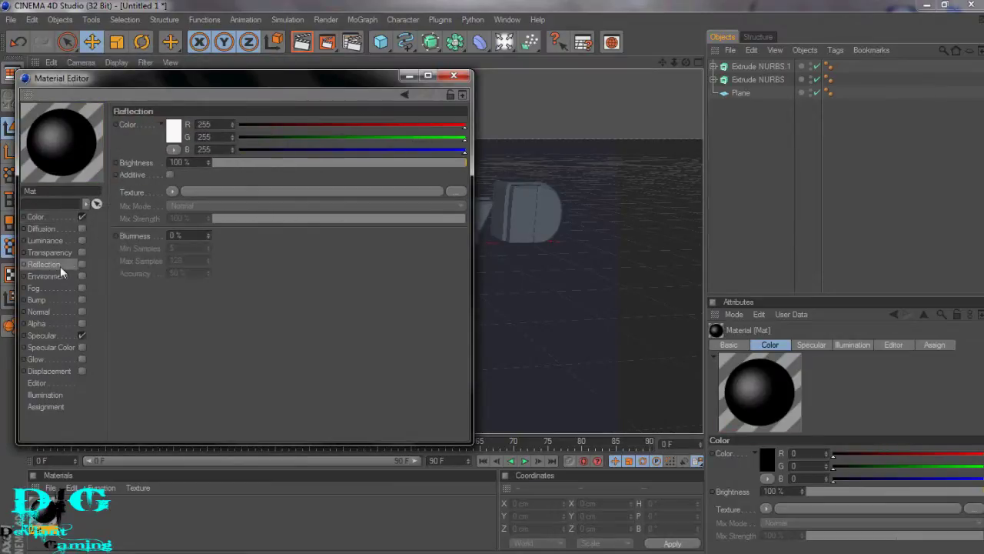
pyautogui.click(82, 264)
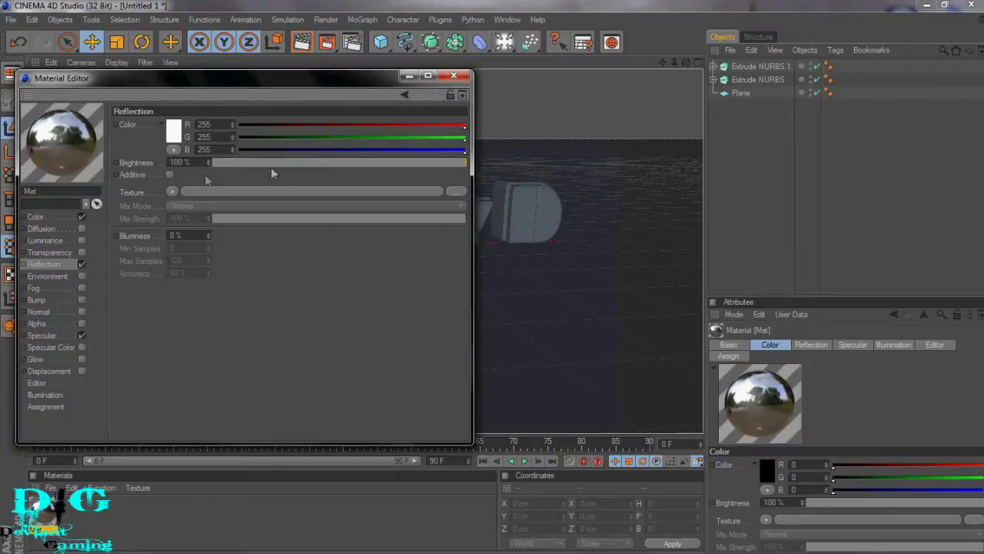
pyautogui.moveTo(300, 162); pyautogui.dragTo(341, 162)
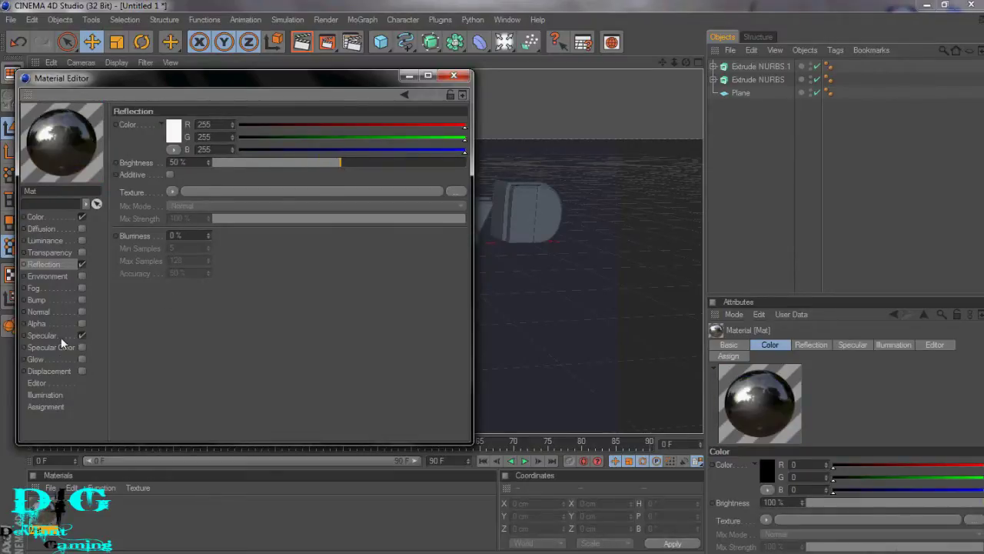
pyautogui.click(44, 358)
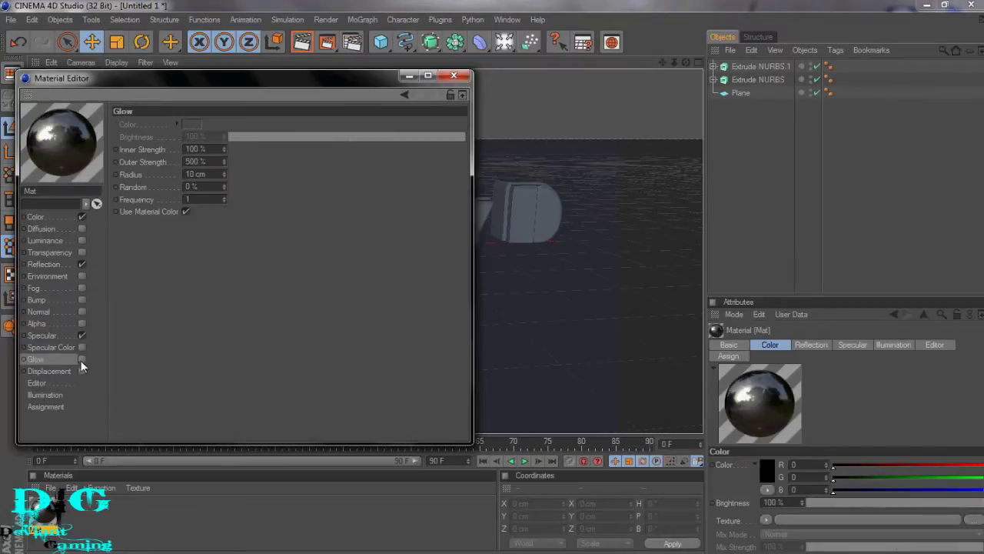
pyautogui.click(81, 359)
pyautogui.click(82, 359)
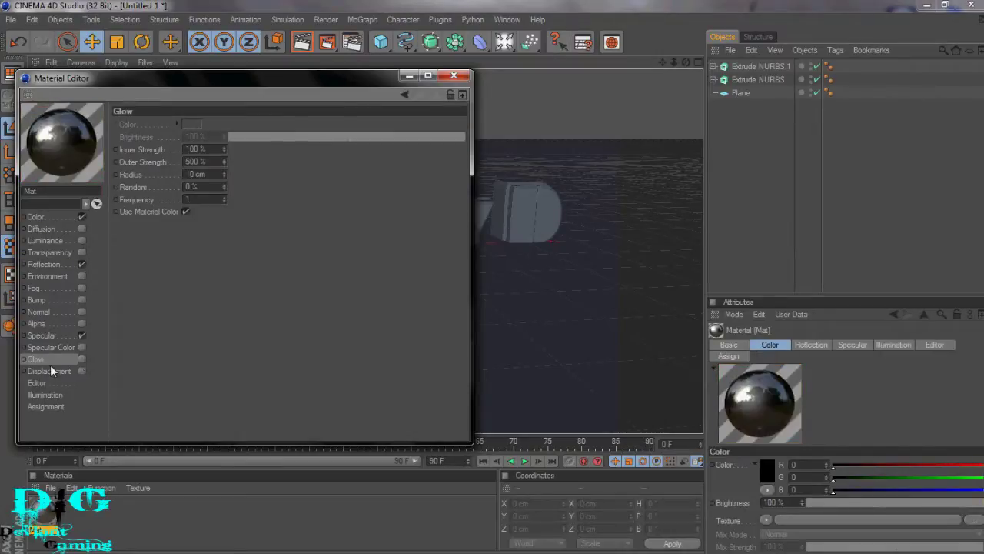
# Close the material editor and apply the black reflective material to the duplicate text extrusion
pyautogui.click(454, 75)
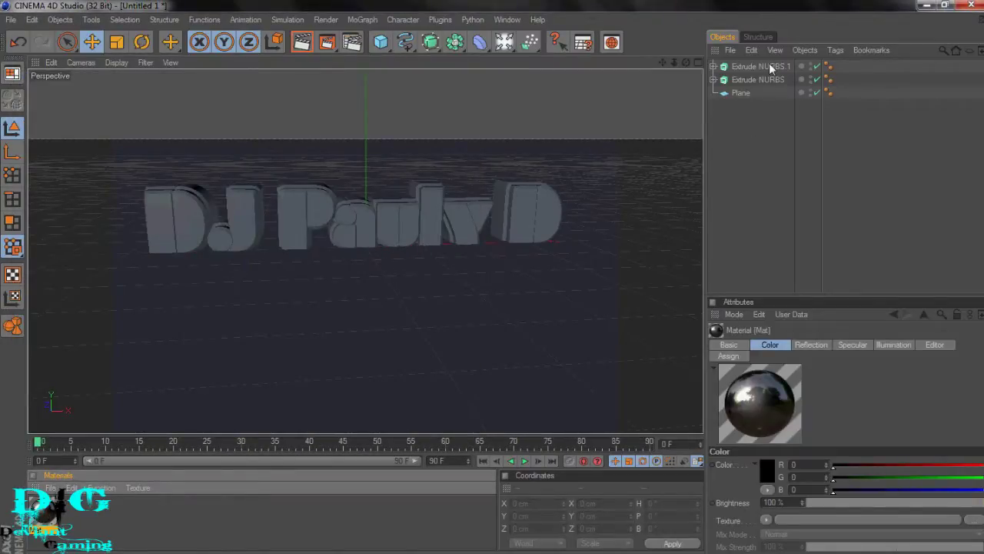
pyautogui.click(765, 66)
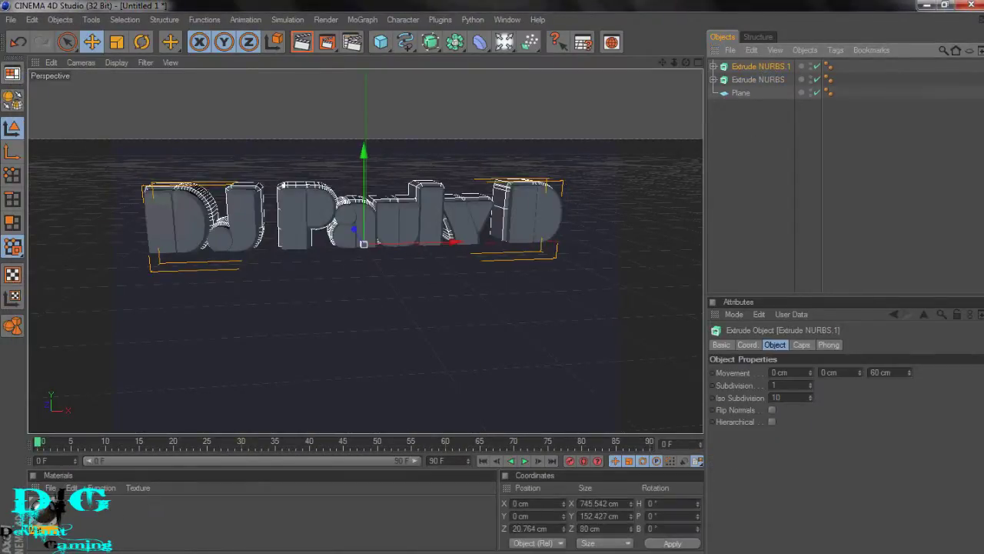
pyautogui.moveTo(47, 509); pyautogui.dragTo(761, 67)
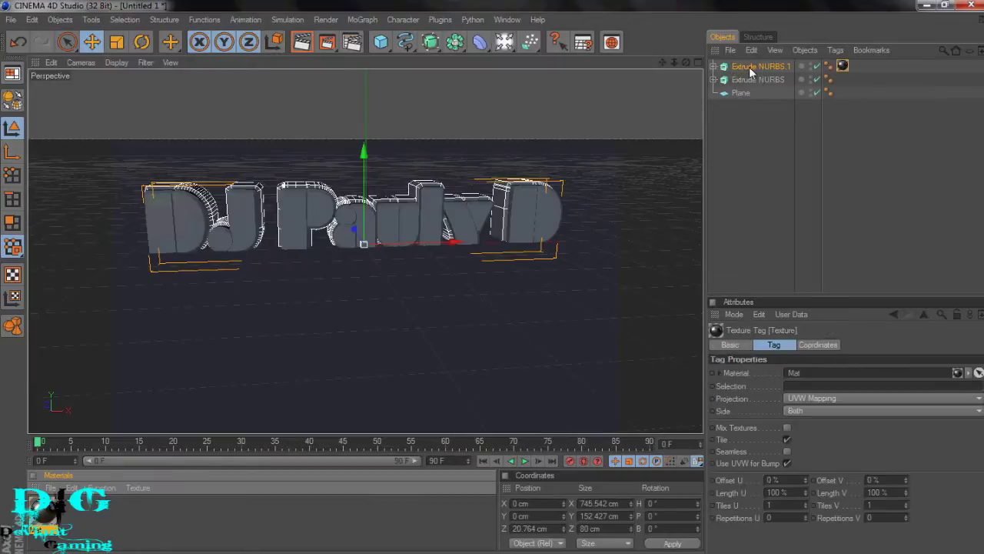
pyautogui.click(843, 197)
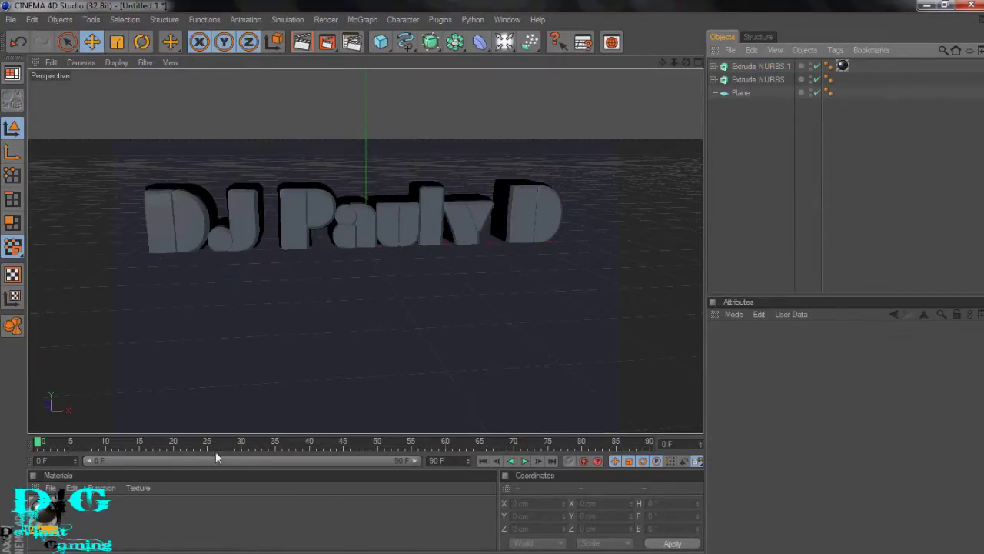
# Create a second material and set its color to bright cyan (RGB 0, 229, 255)
pyautogui.doubleClick(168, 527)
pyautogui.doubleClick(45, 511)
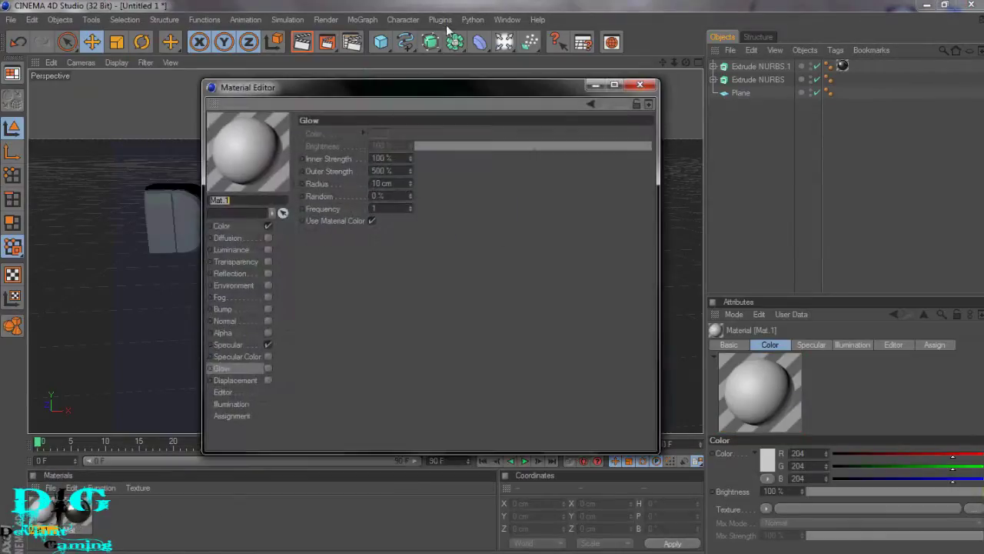
pyautogui.moveTo(443, 88); pyautogui.dragTo(257, 68)
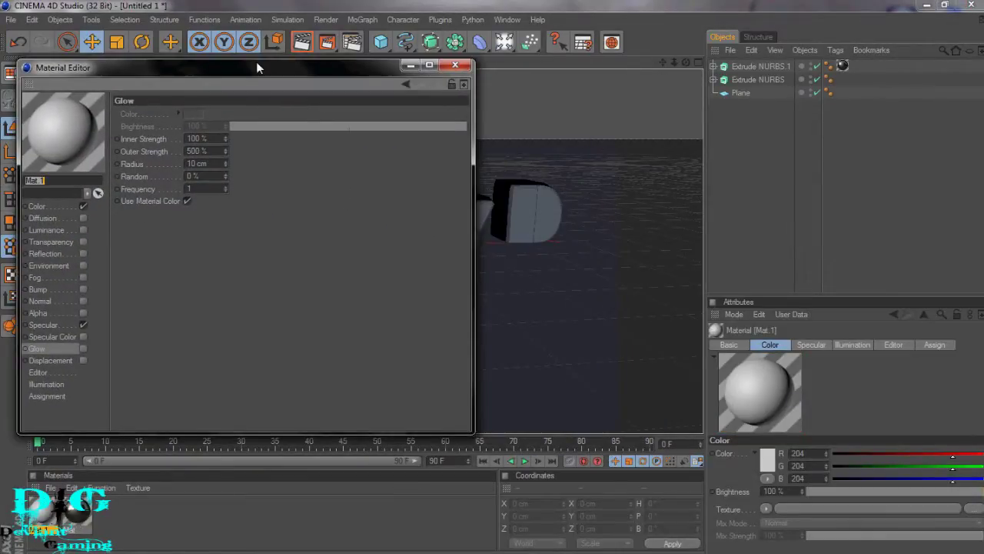
pyautogui.click(39, 206)
pyautogui.click(173, 120)
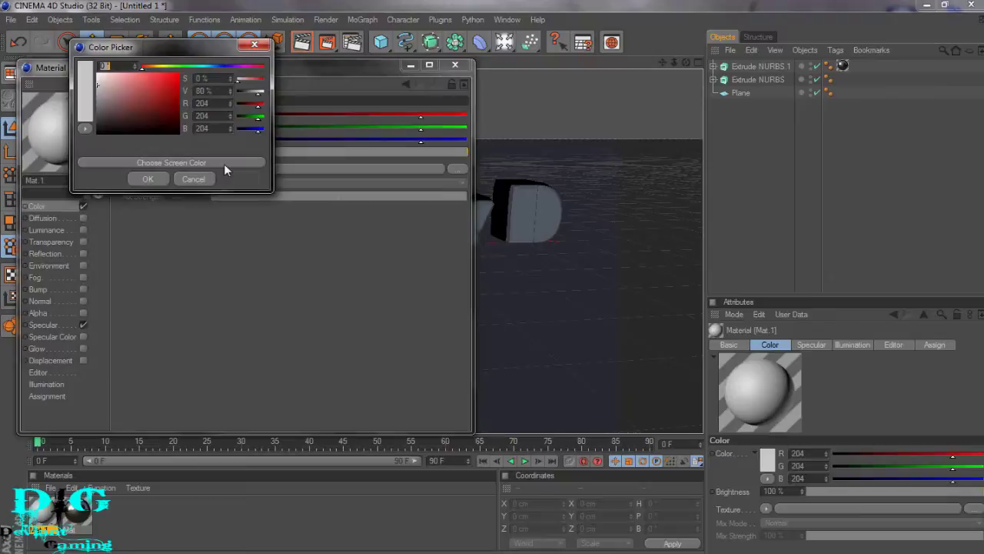
pyautogui.click(207, 67)
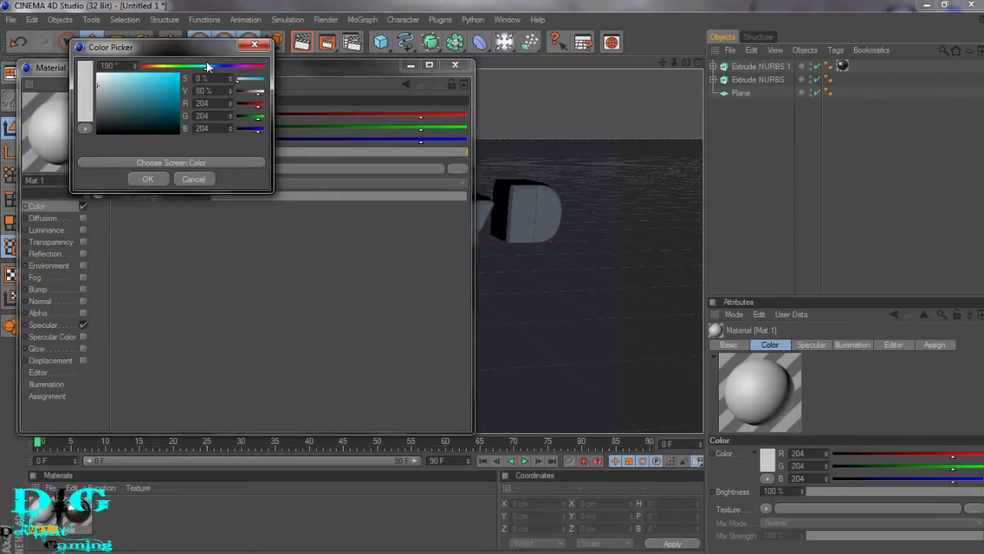
pyautogui.moveTo(169, 82); pyautogui.dragTo(190, 68)
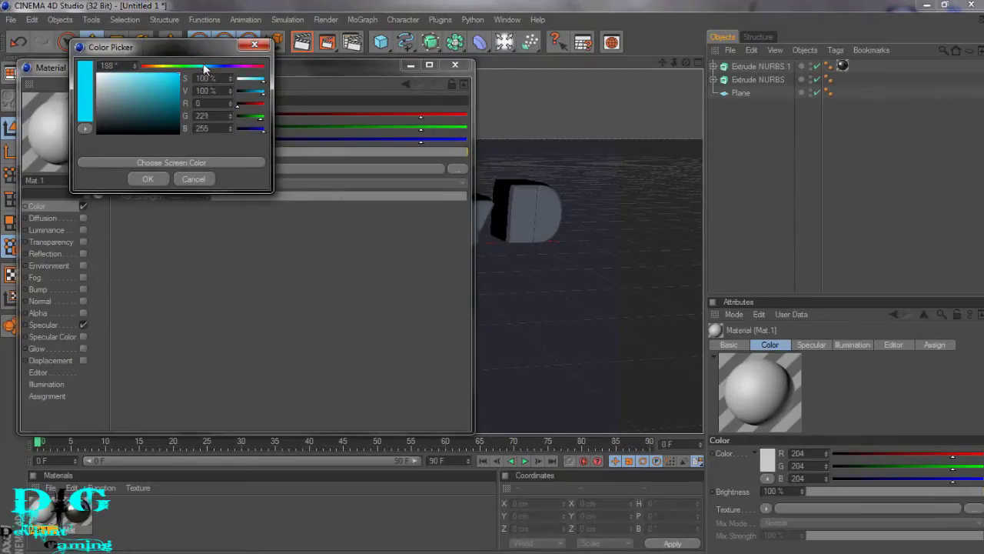
pyautogui.click(202, 66)
pyautogui.click(147, 179)
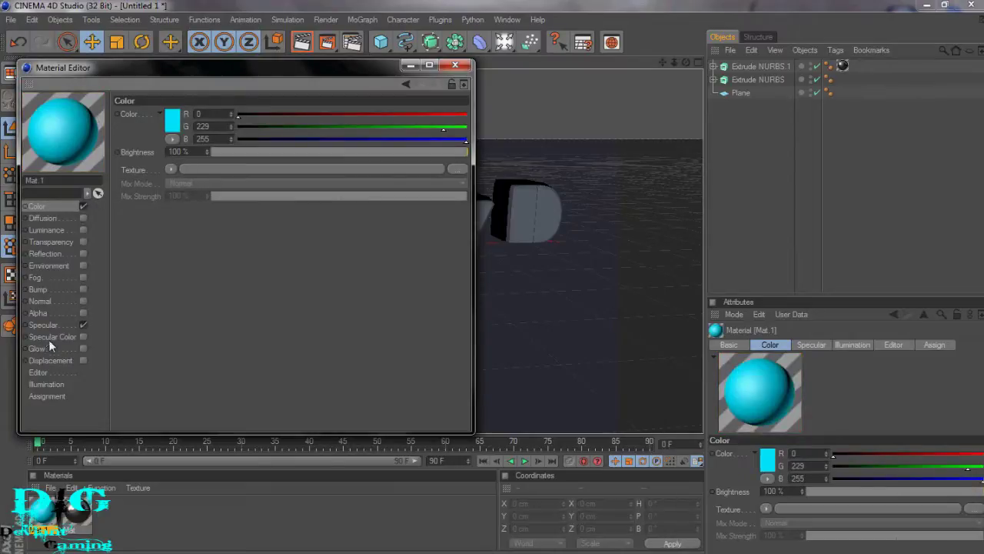
# Enable reflection at 50% brightness on the cyan material and apply it to the original text extrusion
pyautogui.click(46, 254)
pyautogui.click(83, 253)
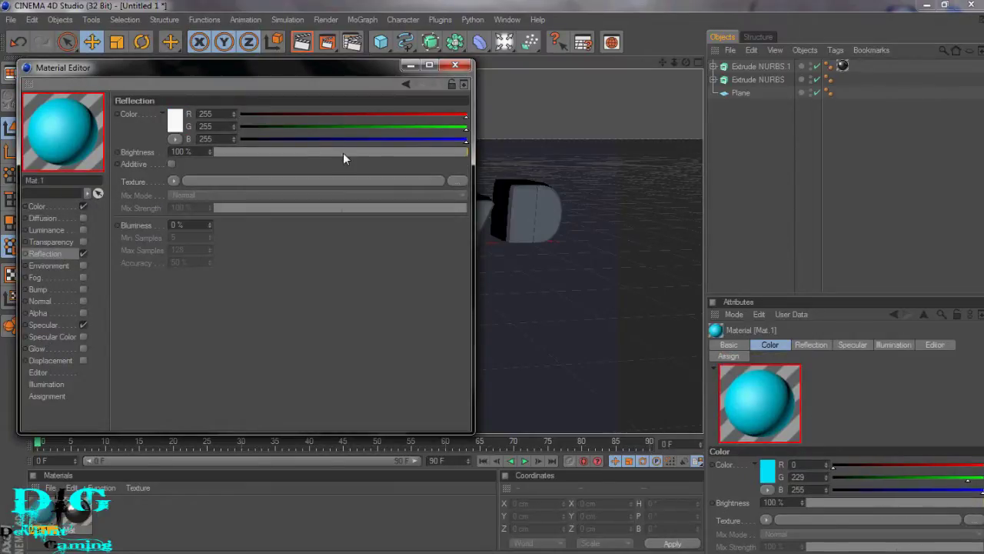
pyautogui.click(346, 152)
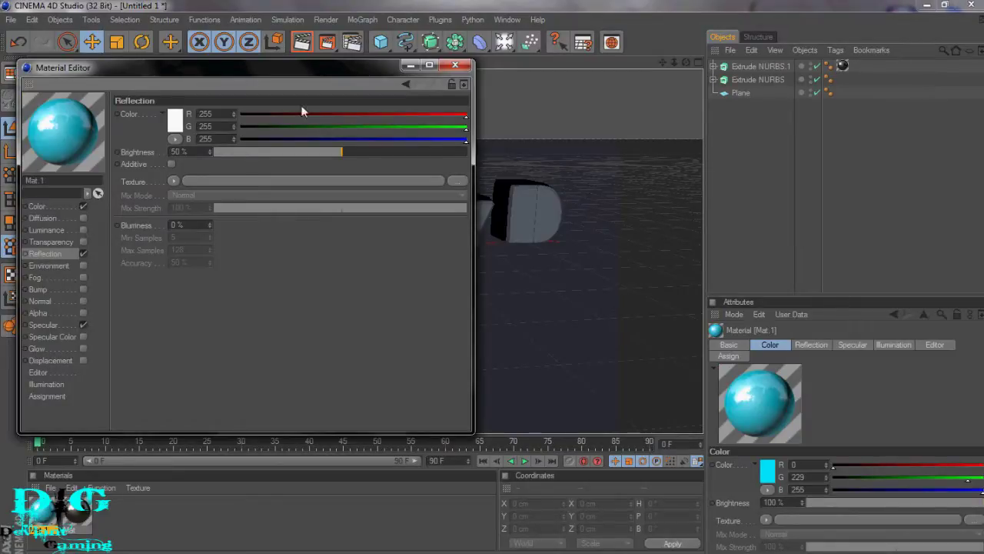
pyautogui.click(456, 65)
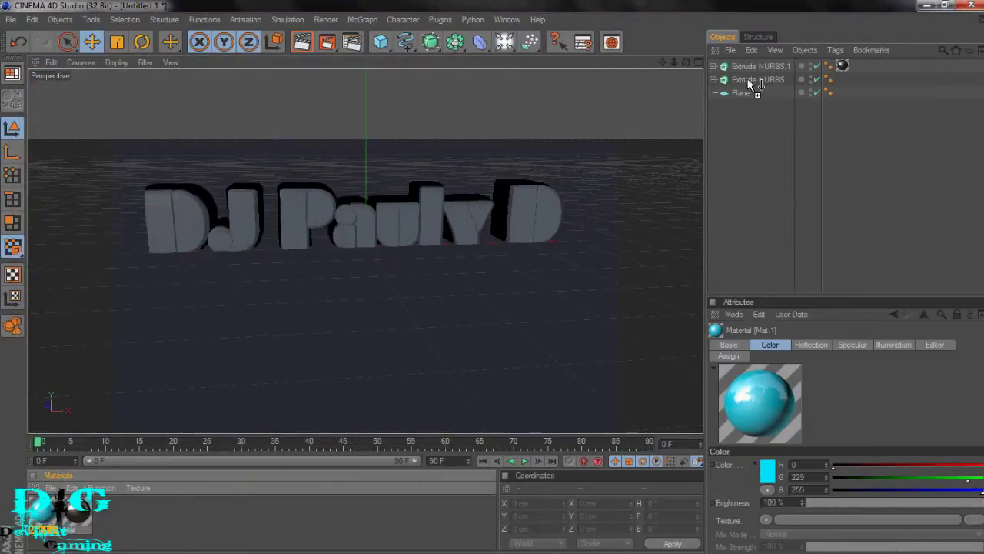
pyautogui.moveTo(757, 89); pyautogui.dragTo(747, 80)
pyautogui.click(914, 156)
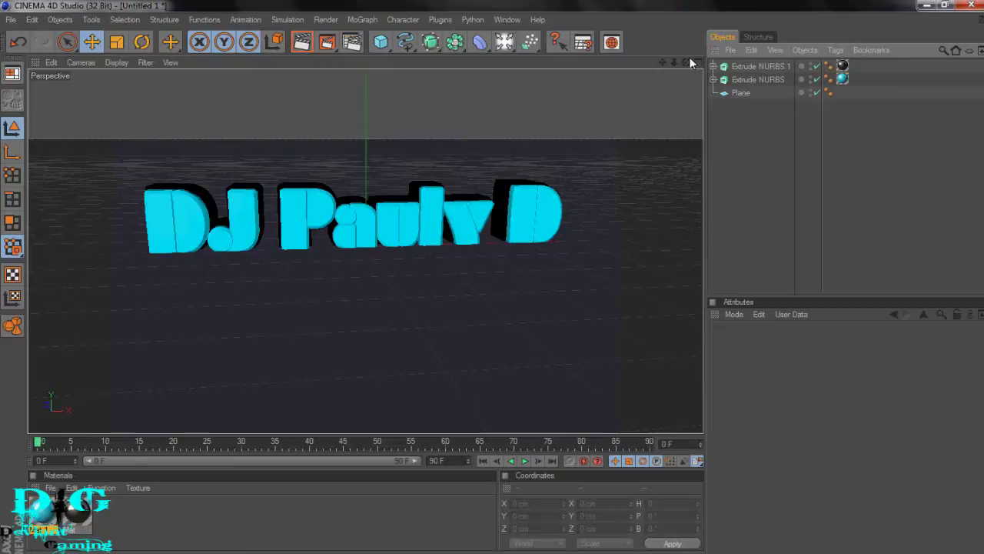
# Enable glow on the black material and render a preview of the perspective view
pyautogui.doubleClick(85, 514)
pyautogui.click(268, 369)
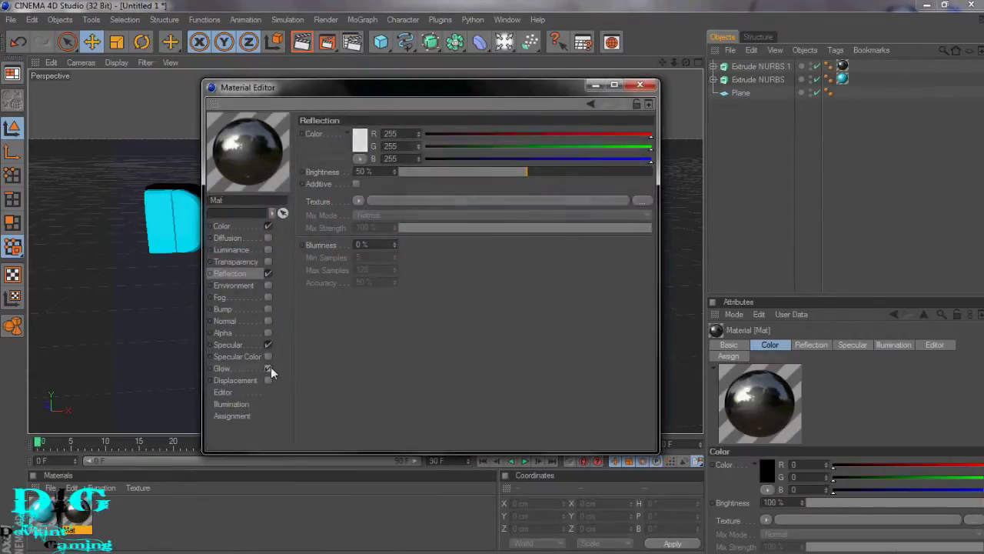
pyautogui.click(638, 86)
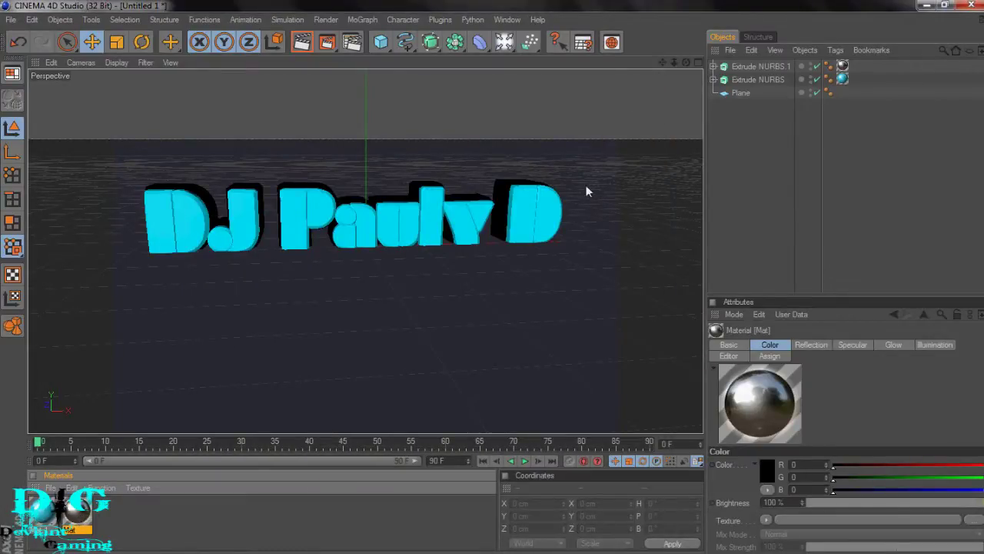
pyautogui.click(302, 41)
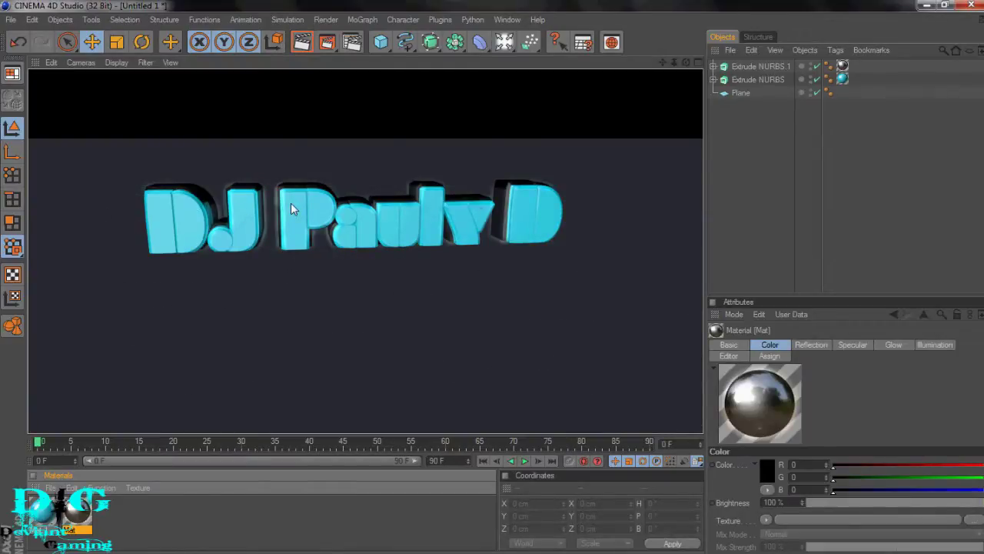
pyautogui.click(864, 161)
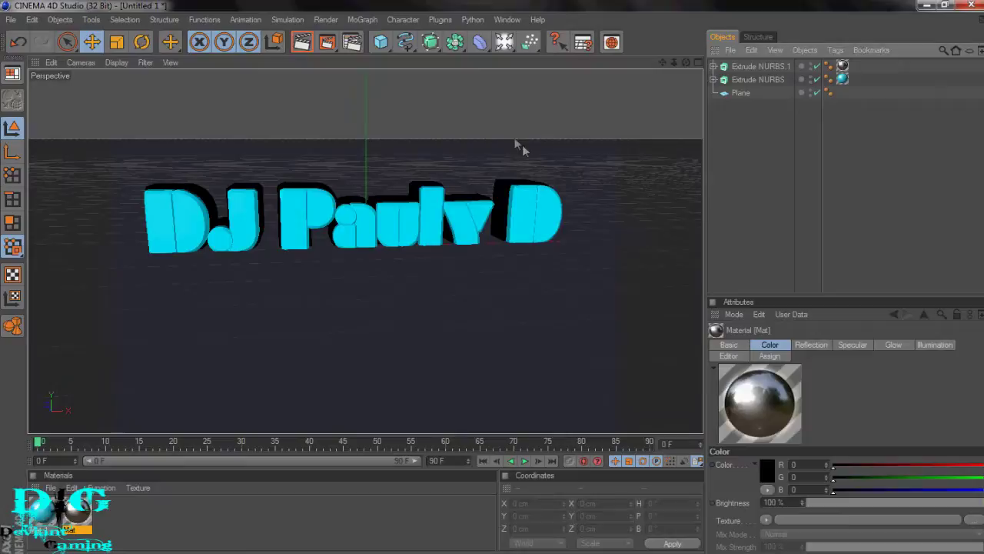
# Add an omni light to the scene and raise it to about 200 cm above the origin
pyautogui.moveTo(686, 61); pyautogui.dragTo(496, 287)
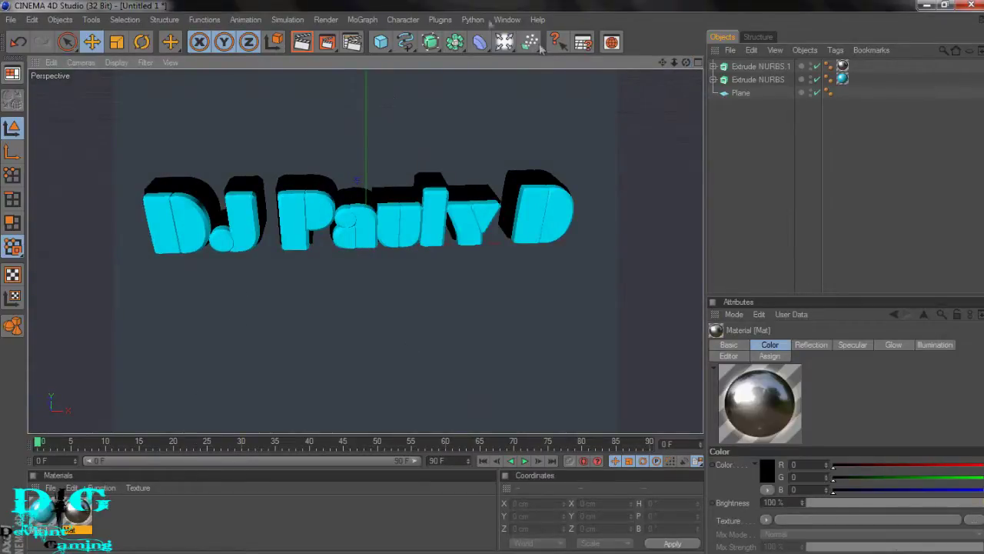
pyautogui.moveTo(504, 42); pyautogui.dragTo(548, 55)
pyautogui.moveTo(365, 157); pyautogui.dragTo(365, 50)
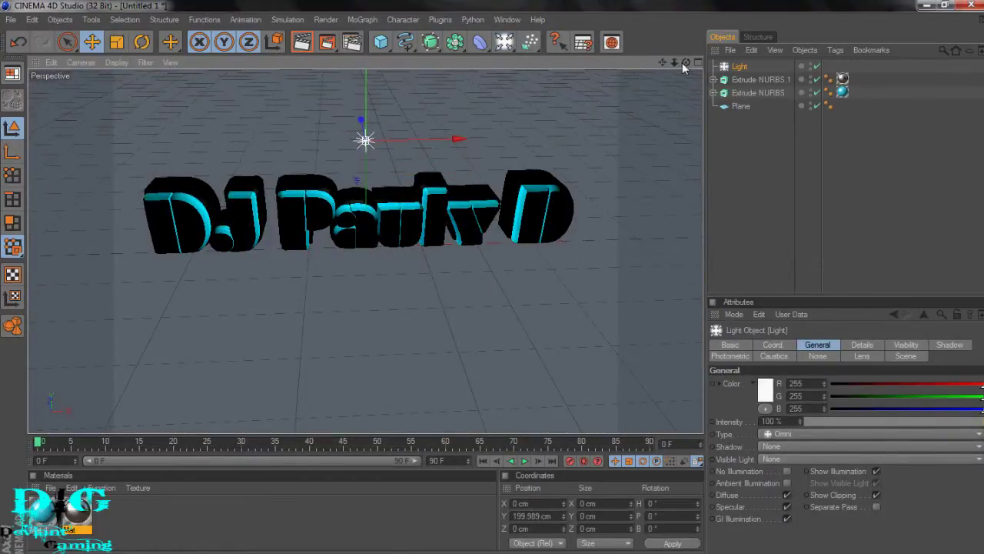
# Move the light sideways to about X 322 cm and raise it to about Y 339 cm
pyautogui.moveTo(685, 63); pyautogui.dragTo(496, 286)
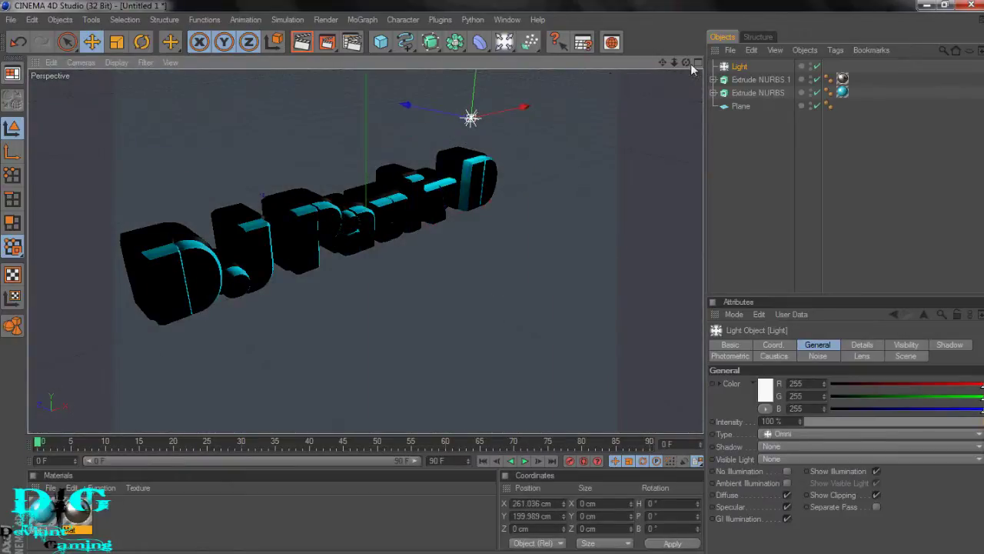
pyautogui.moveTo(686, 63); pyautogui.dragTo(495, 282)
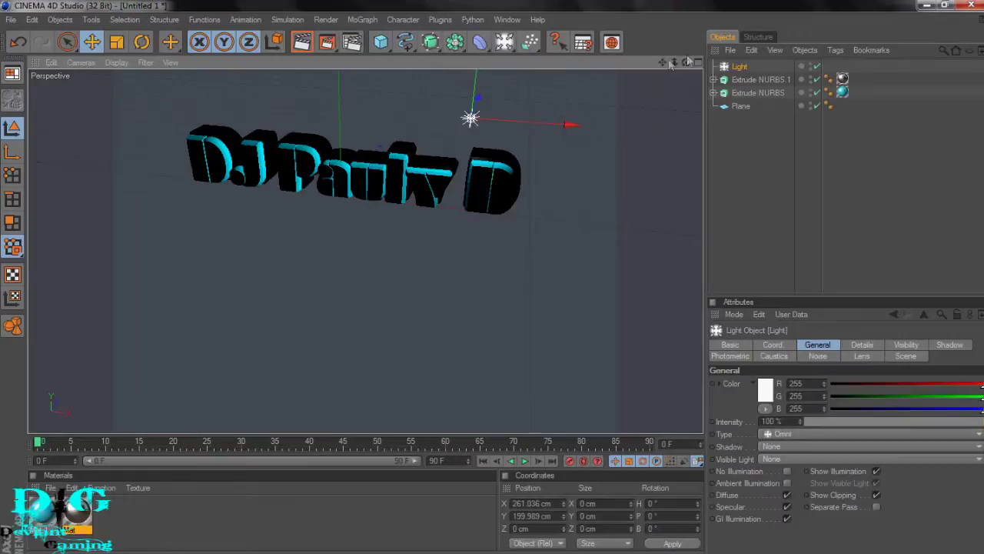
pyautogui.moveTo(508, 128); pyautogui.dragTo(471, 65)
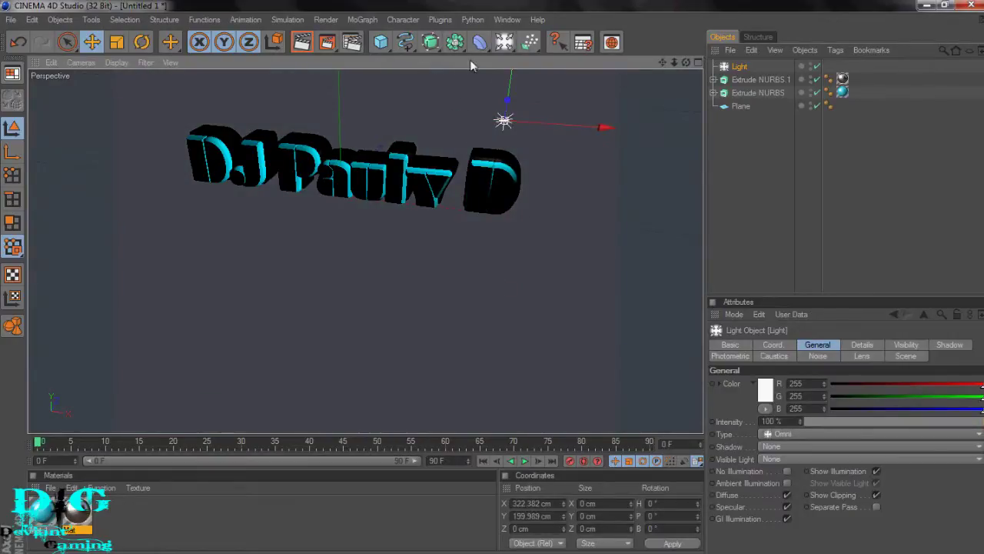
pyautogui.moveTo(511, 90); pyautogui.dragTo(595, 102)
pyautogui.moveTo(686, 61); pyautogui.dragTo(494, 282)
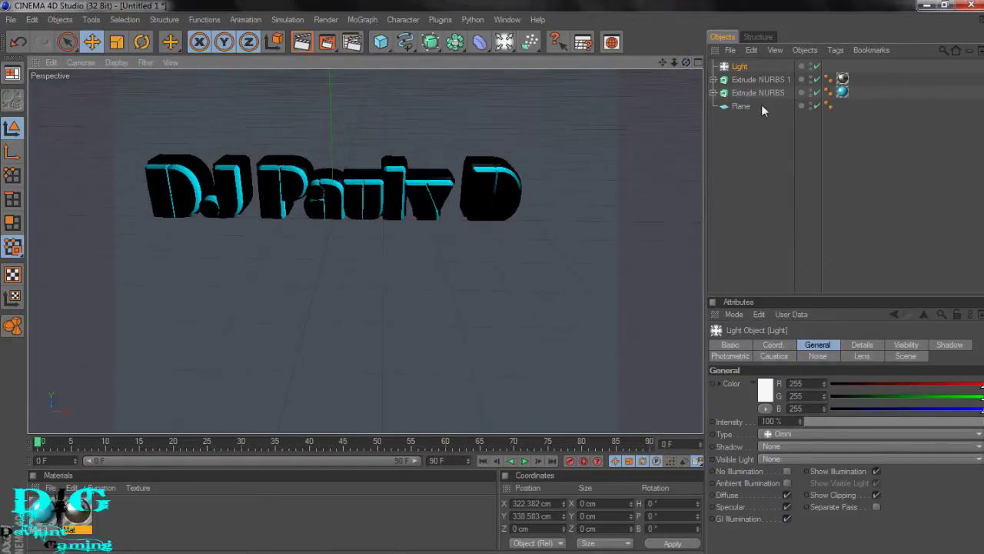
# Deselect the light and render a preview of the lit text from a slightly lower viewpoint
pyautogui.click(762, 115)
pyautogui.moveTo(686, 62); pyautogui.dragTo(495, 283)
pyautogui.click(302, 42)
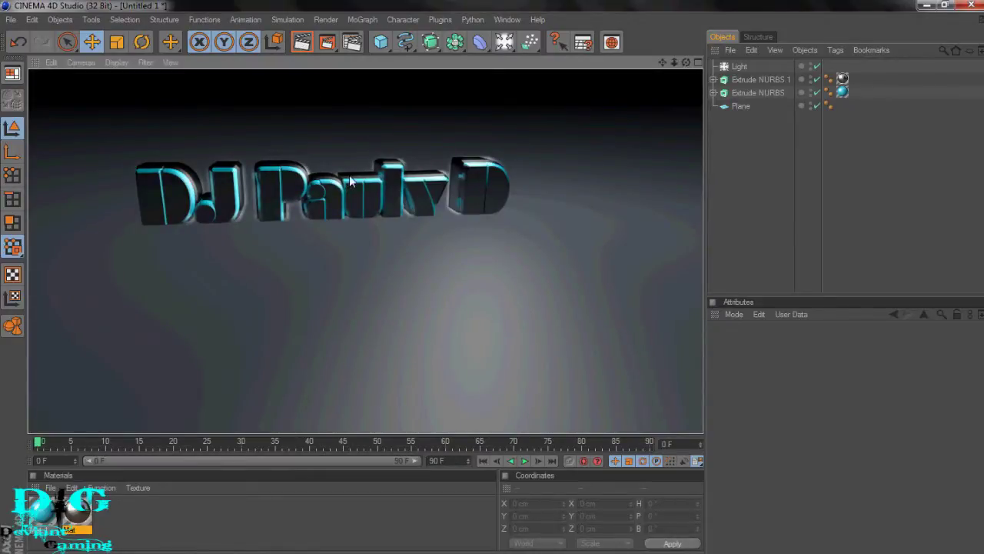
pyautogui.click(854, 168)
# Set the light's lens effect glow to Artifact and render a preview of the view
pyautogui.click(739, 68)
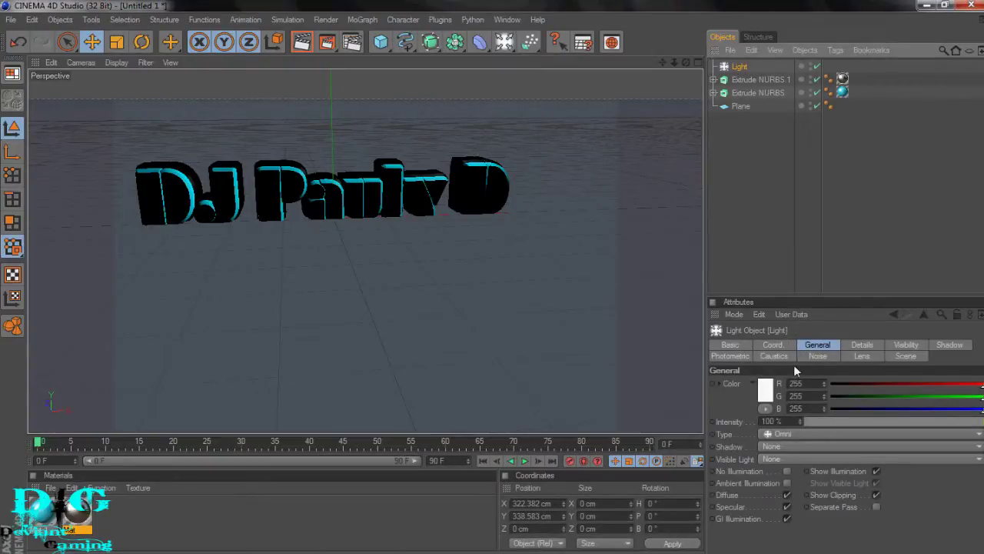
pyautogui.click(861, 357)
pyautogui.click(795, 450)
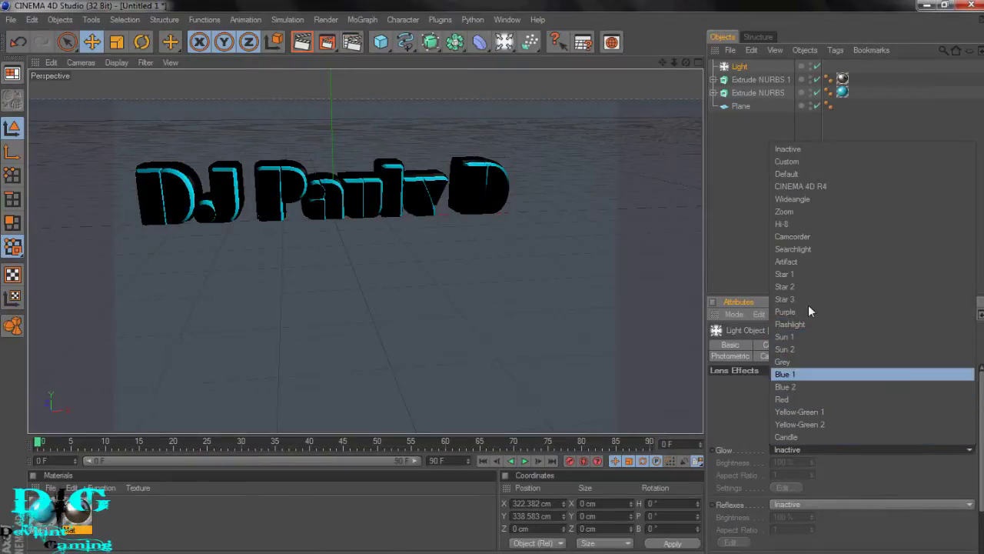
pyautogui.click(795, 264)
pyautogui.click(858, 241)
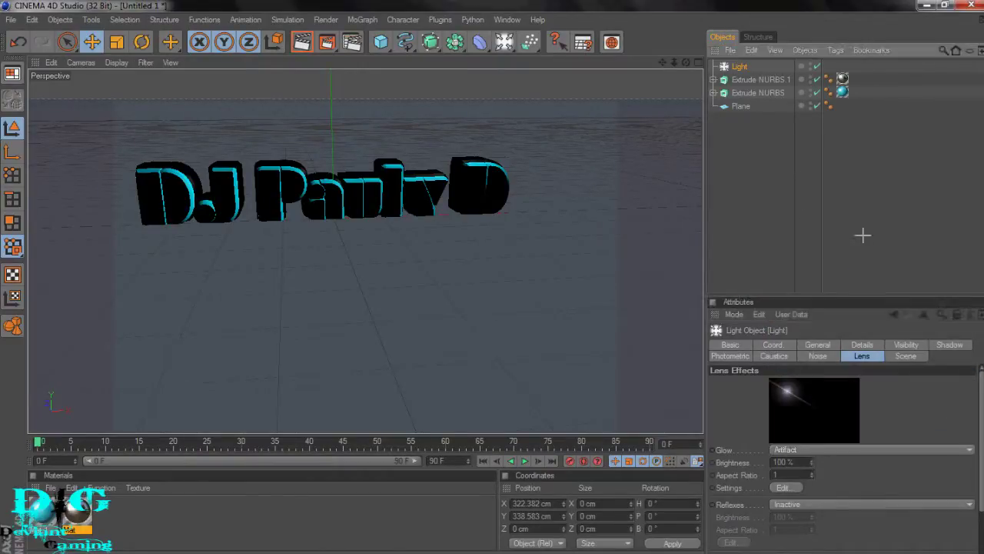
pyautogui.click(304, 42)
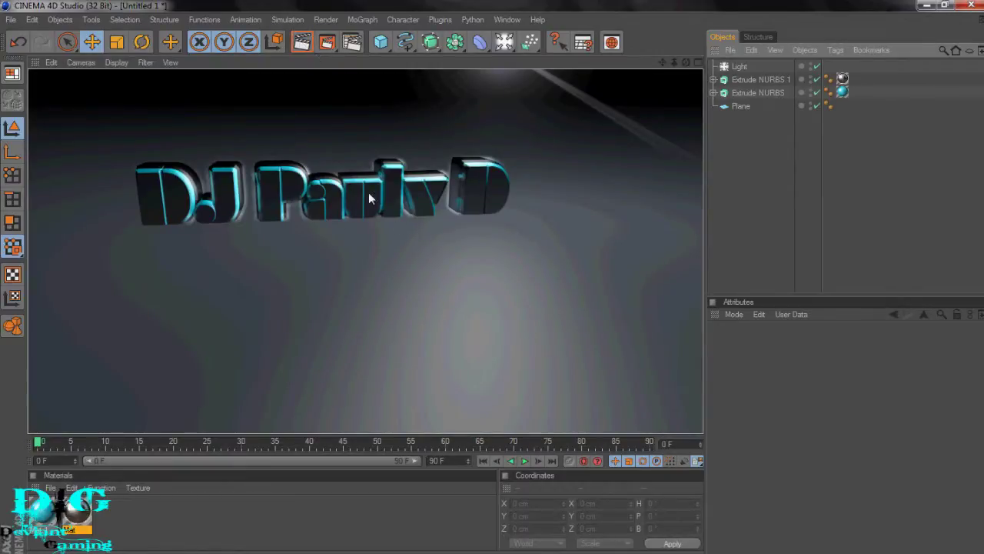
# Try black (RGB 0, 0, 0) as the light's color and render the view
pyautogui.click(741, 68)
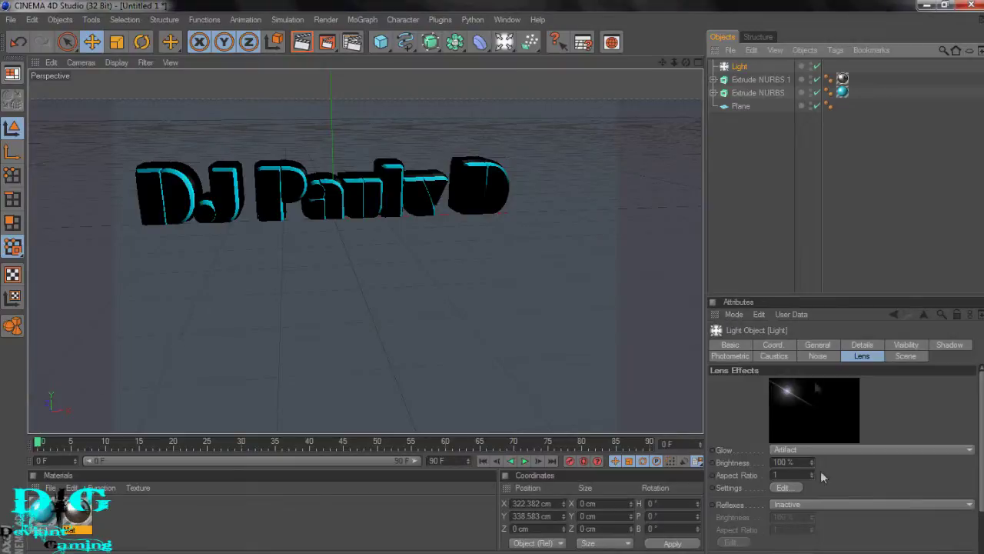
pyautogui.click(809, 347)
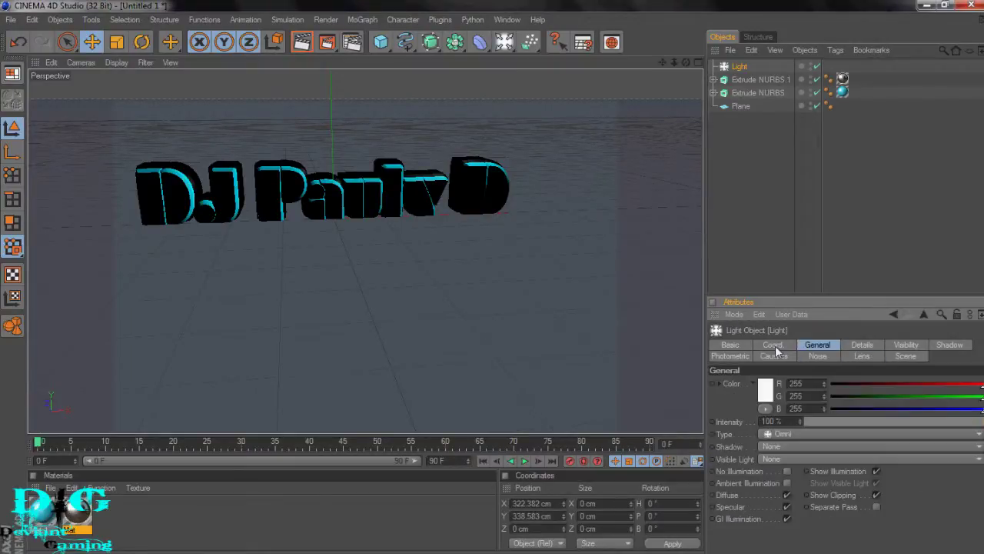
pyautogui.click(765, 390)
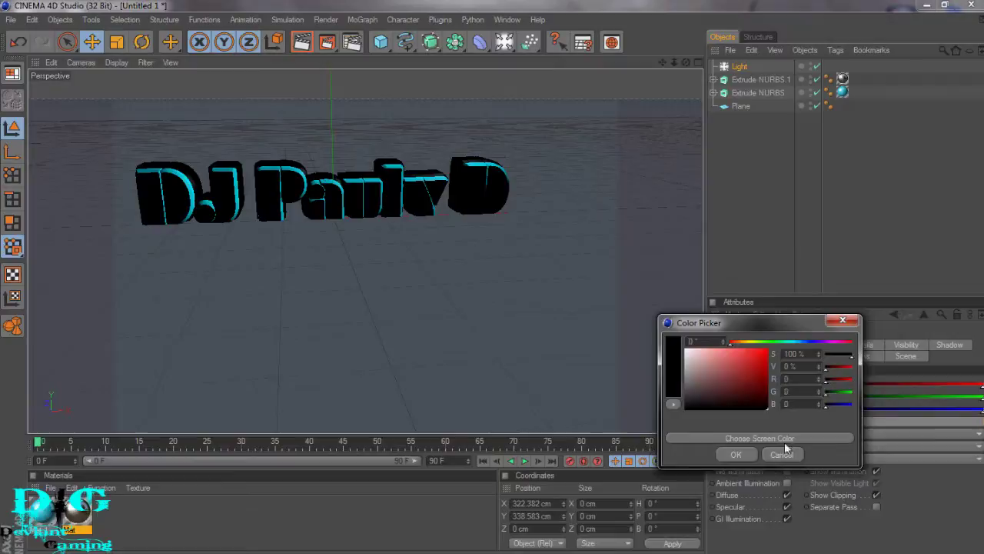
pyautogui.click(737, 455)
pyautogui.click(302, 43)
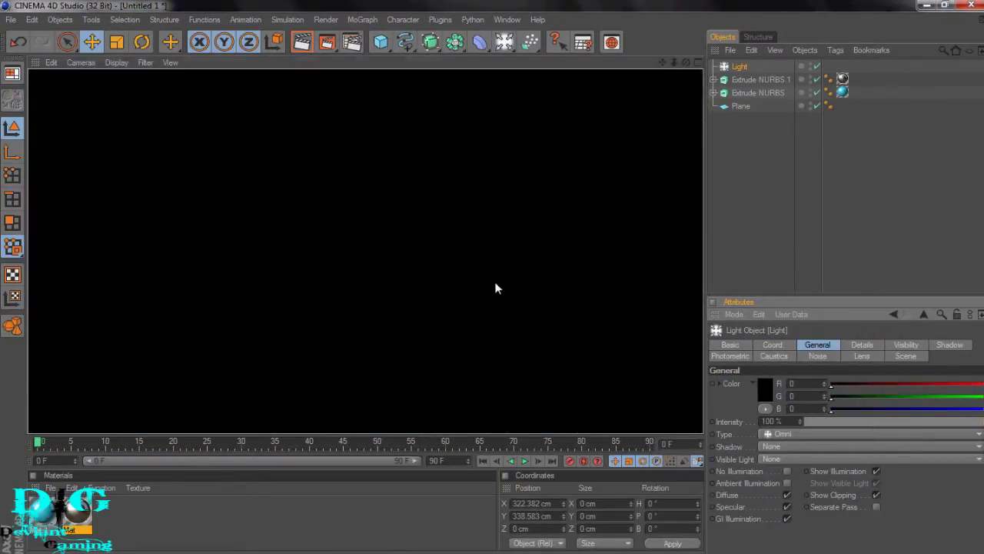
# Set the light's color back to white (RGB 255, 255, 255) and render the view again
pyautogui.click(771, 386)
pyautogui.click(708, 354)
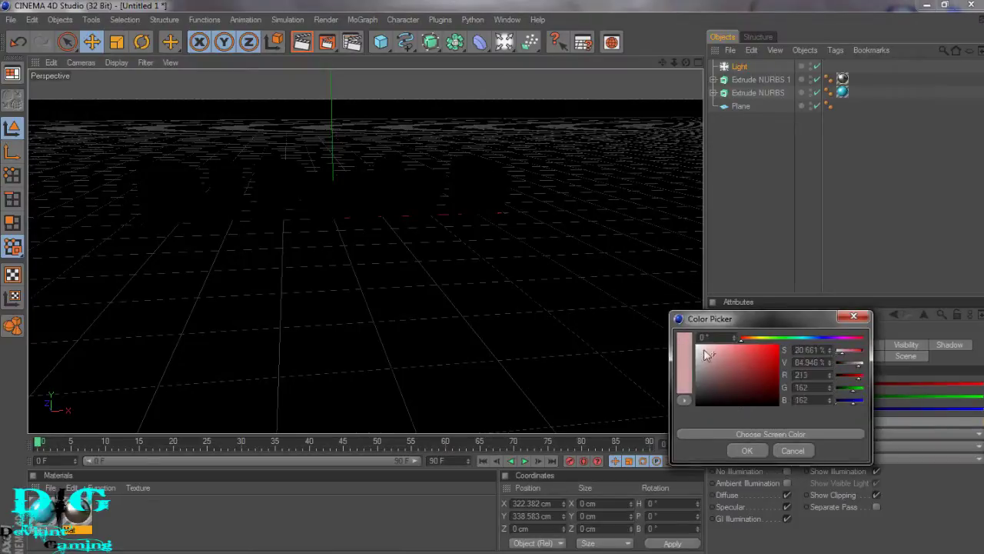
pyautogui.click(747, 450)
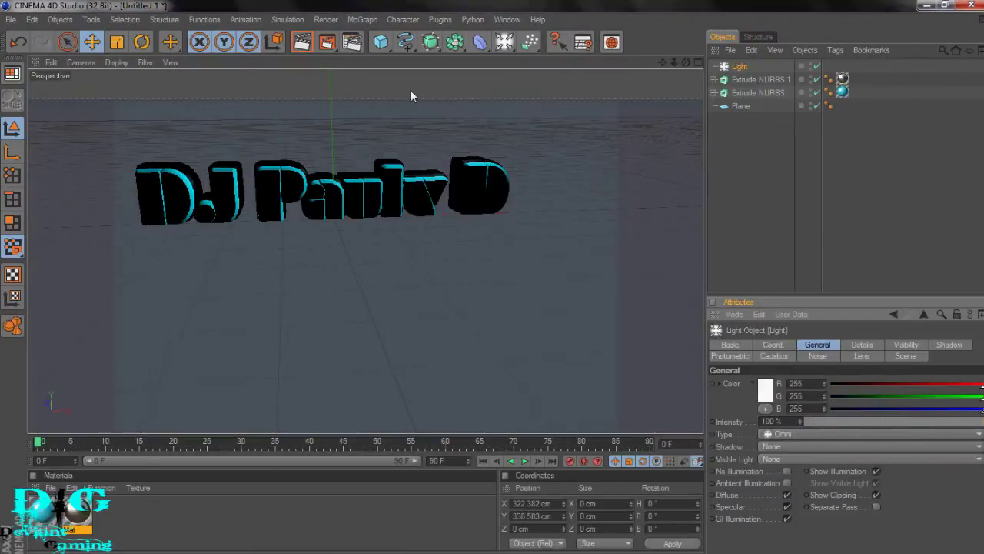
pyautogui.click(310, 45)
pyautogui.keyDown('alt'); pyautogui.moveTo(486, 283); pyautogui.dragTo(500, 281); pyautogui.keyUp('alt')
pyautogui.click(703, 124)
# Frame the text at an angle with the light's glow in view, checking the composition with preview renders
pyautogui.moveTo(672, 61); pyautogui.dragTo(497, 283)
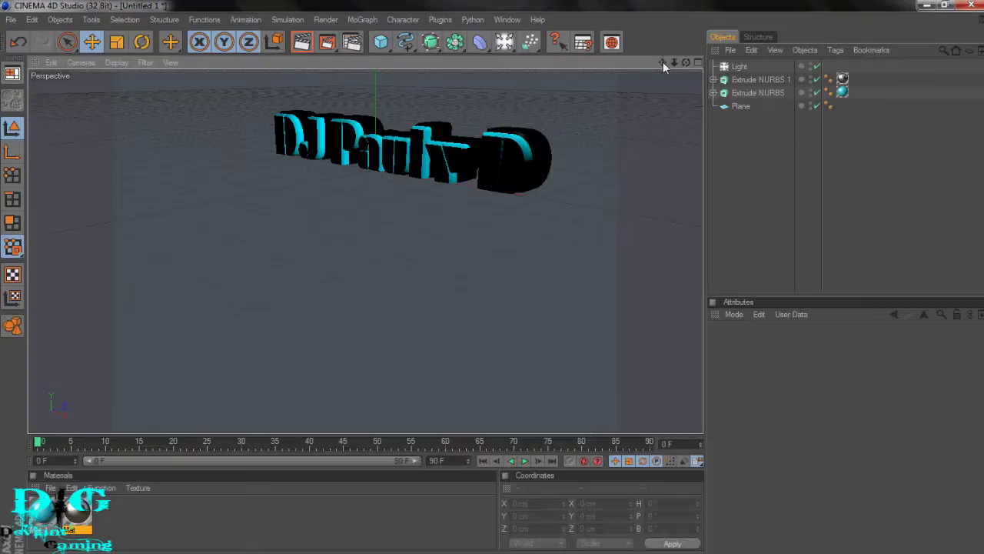
pyautogui.moveTo(663, 62); pyautogui.dragTo(496, 288)
pyautogui.moveTo(674, 62)
pyautogui.mouseDown()
pyautogui.moveTo(496, 287)
pyautogui.moveTo(490, 282)
pyautogui.moveTo(685, 62)
pyautogui.mouseUp()
pyautogui.click(311, 45)
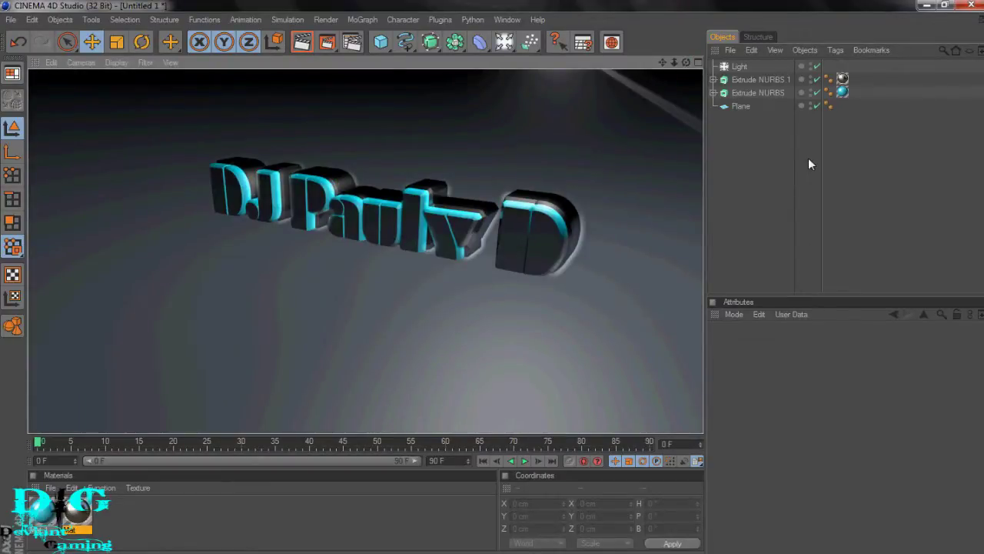
pyautogui.moveTo(677, 62)
pyautogui.mouseDown()
pyautogui.moveTo(494, 281)
pyautogui.moveTo(675, 63)
pyautogui.mouseUp()
pyautogui.click(308, 46)
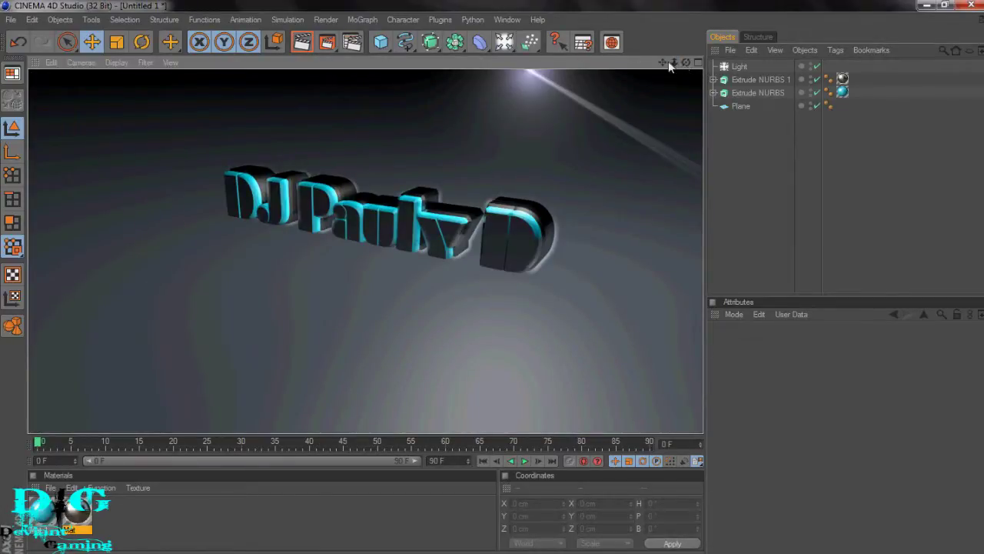
pyautogui.moveTo(673, 64); pyautogui.dragTo(490, 281)
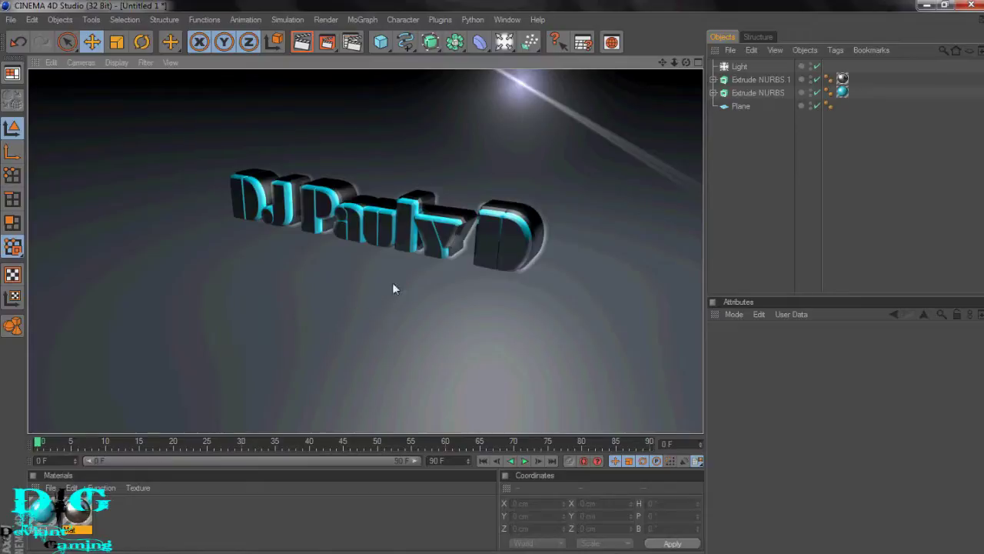
# Create a third material in light grey (RGB 204, 204, 204) and enable its reflection at 100% brightness
pyautogui.doubleClick(188, 533)
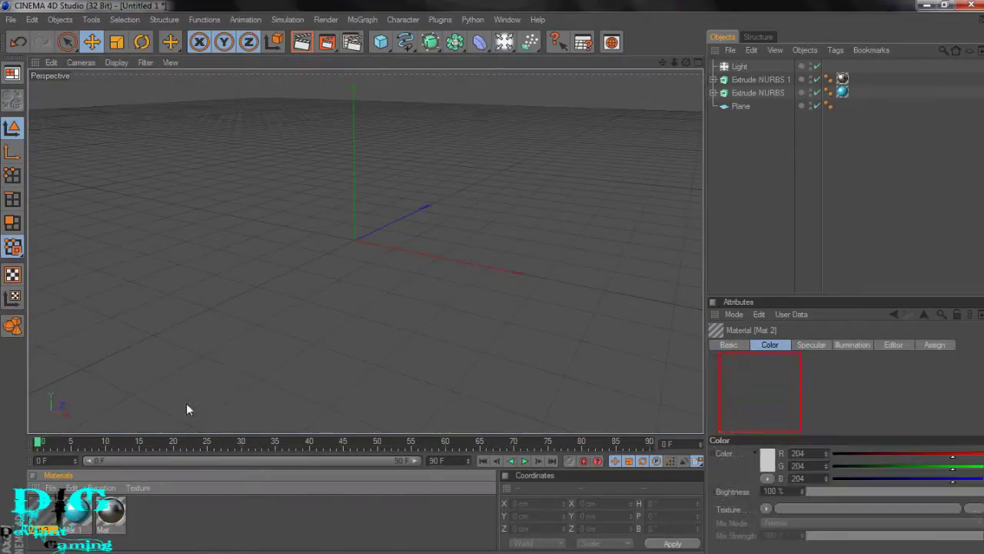
pyautogui.doubleClick(110, 514)
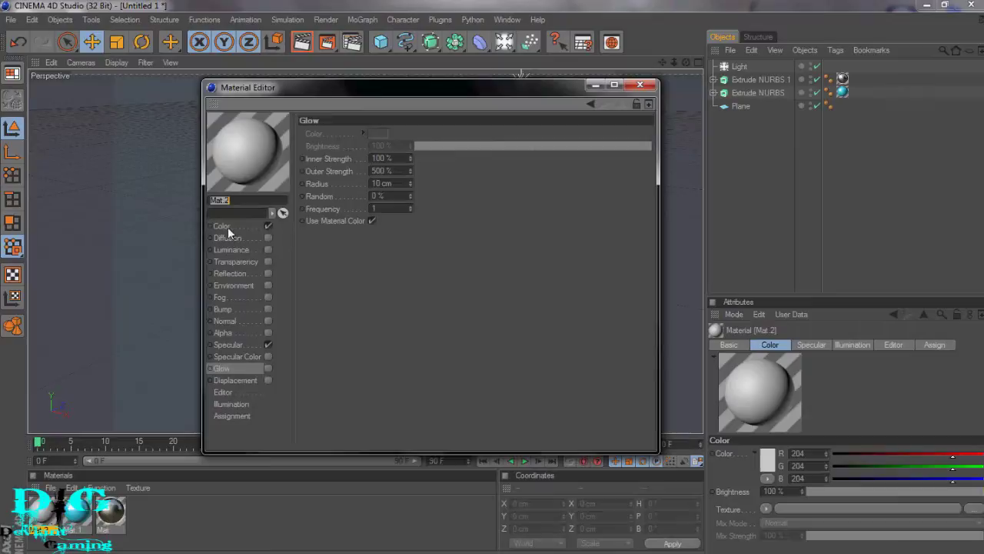
pyautogui.click(223, 226)
pyautogui.click(357, 137)
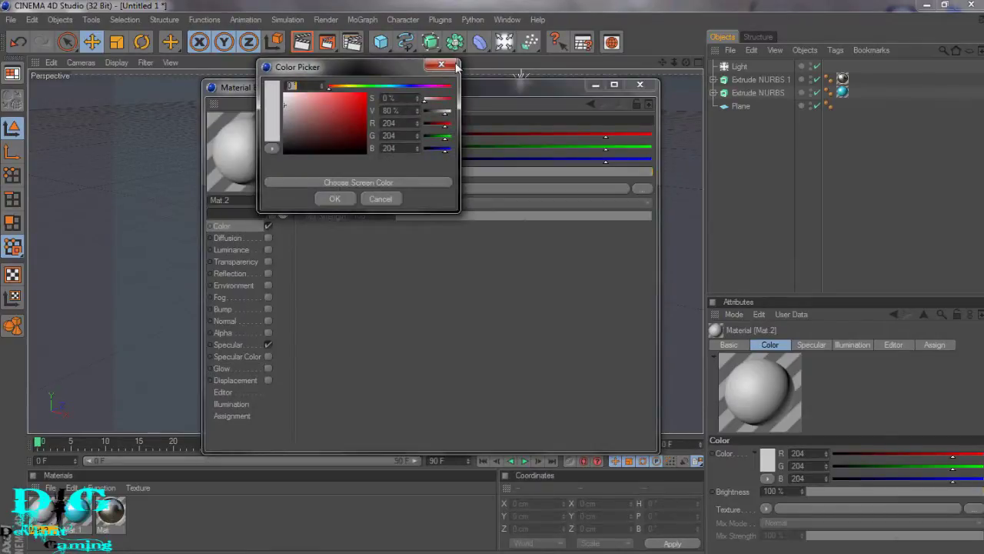
pyautogui.click(332, 196)
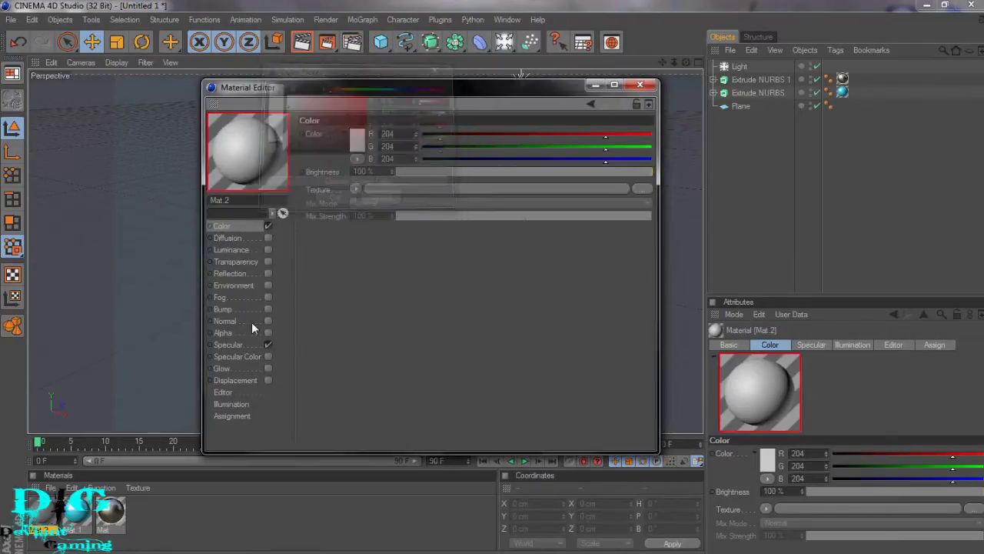
pyautogui.click(269, 273)
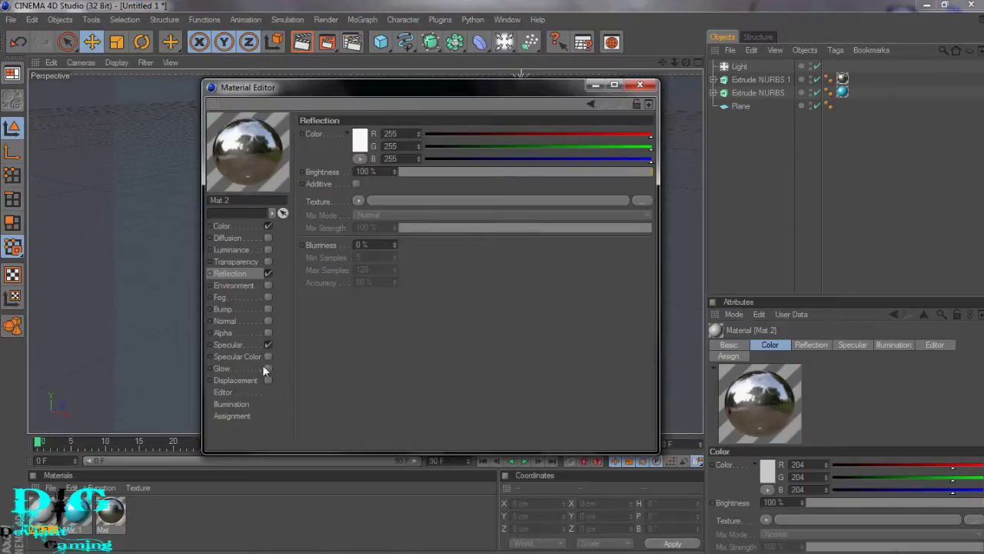
pyautogui.click(639, 85)
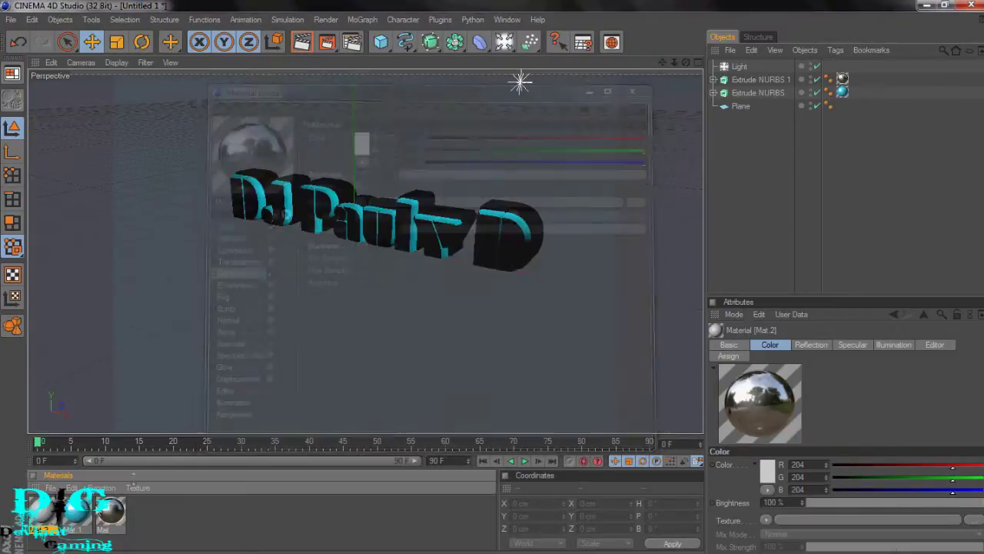
# Apply the black reflective material "Mat" to the floor plane and render the view
pyautogui.moveTo(737, 113); pyautogui.dragTo(738, 109)
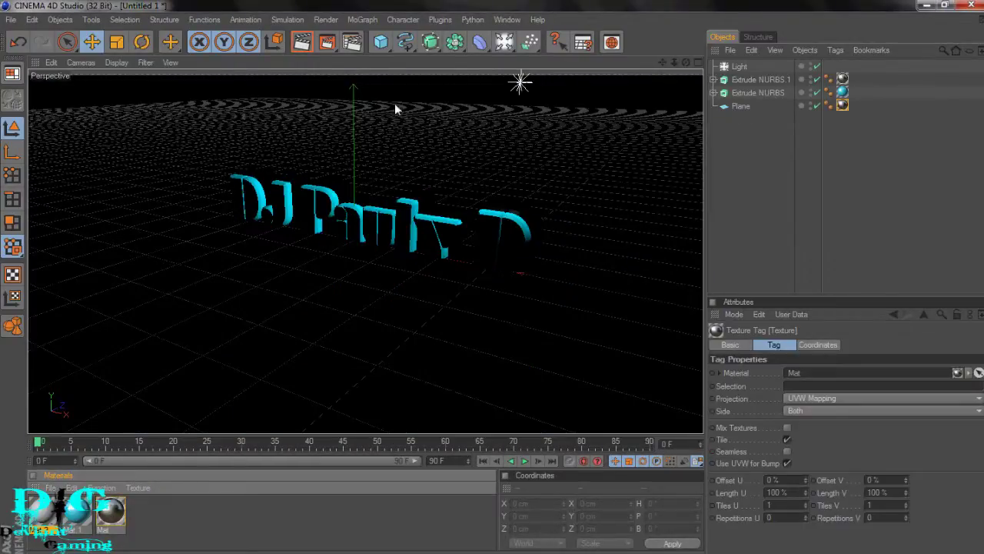
pyautogui.click(305, 47)
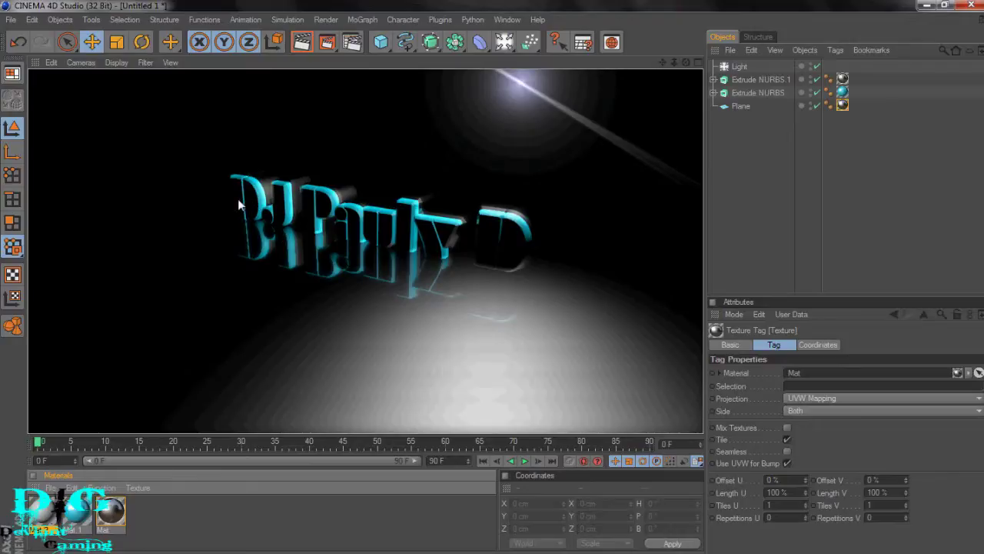
# Move the light along the X axis to about 245.5 cm and render the view
pyautogui.click(739, 67)
pyautogui.moveTo(546, 83); pyautogui.dragTo(496, 285)
pyautogui.click(306, 45)
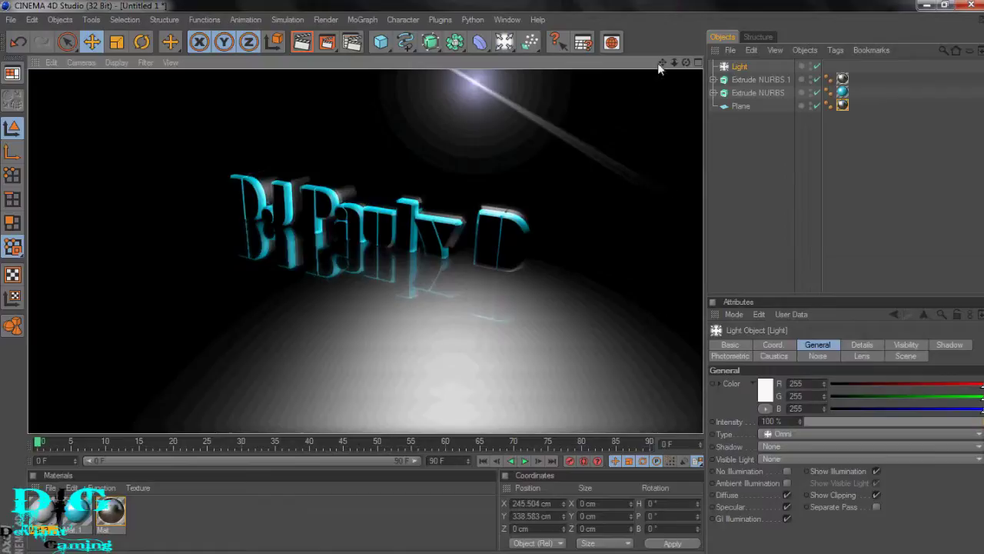
# Deselect everything, orbit the camera slightly around the text, and render the new angle
pyautogui.click(848, 168)
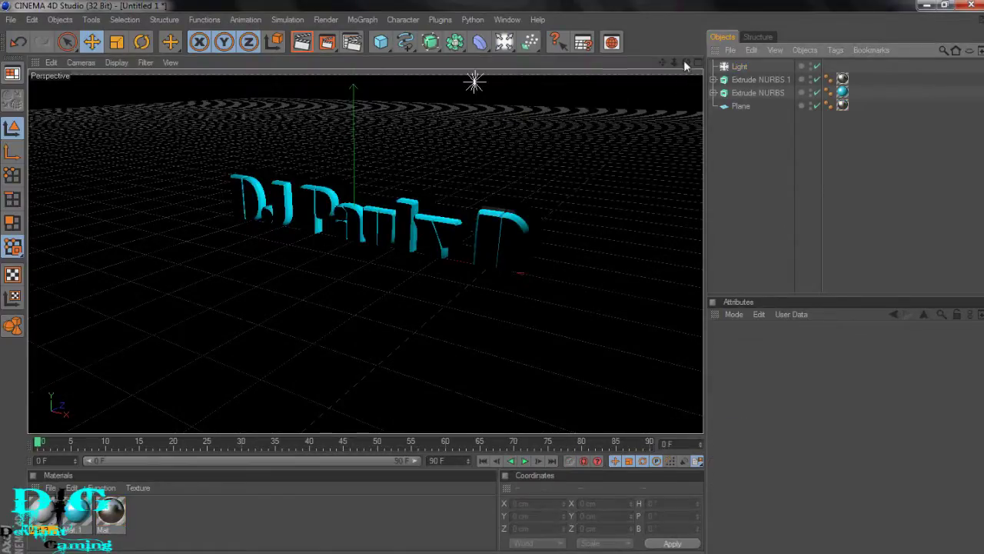
pyautogui.moveTo(488, 282); pyautogui.dragTo(495, 282)
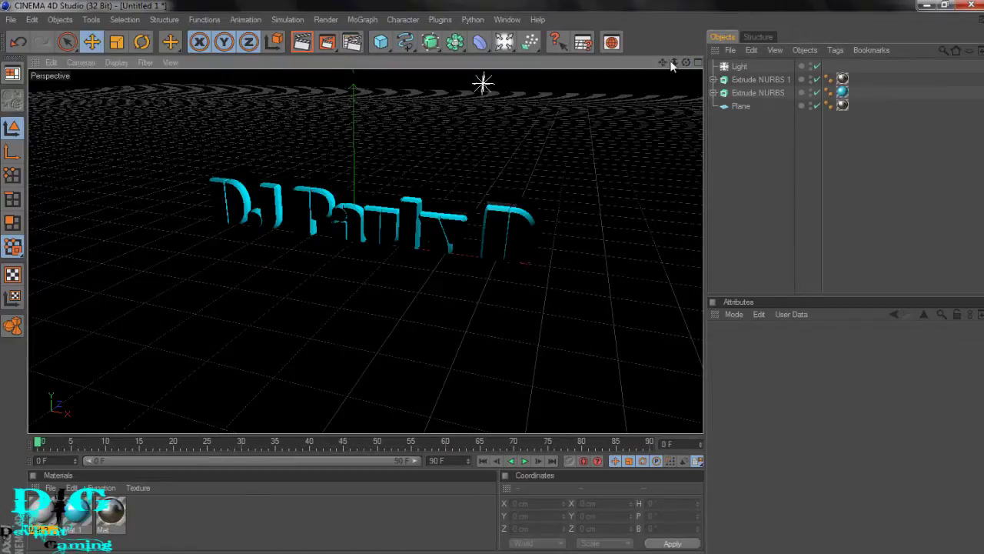
pyautogui.click(305, 45)
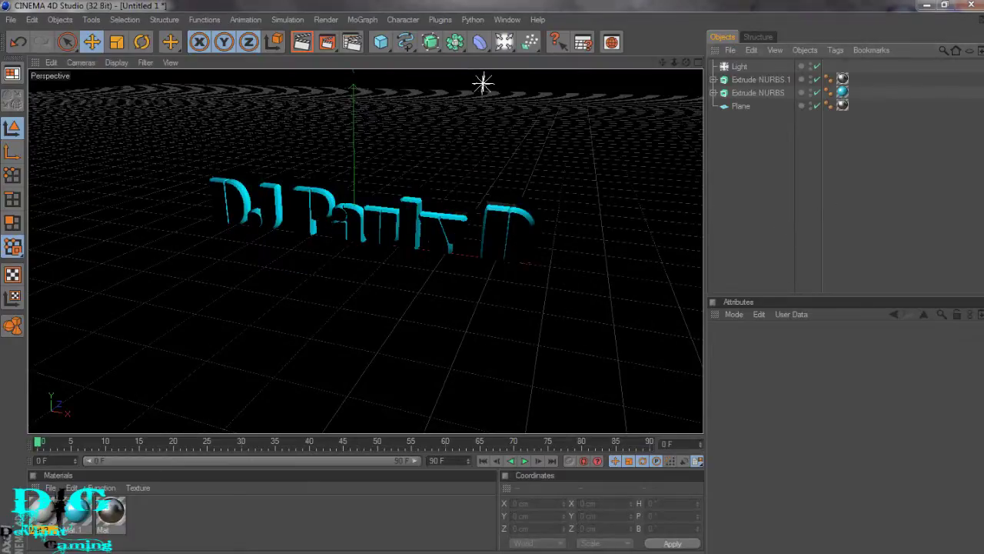
# Switch to Paint, paste the clipboard contents into the blank image, and minimise Paint to return to CINEMA 4D
pyautogui.press('super')
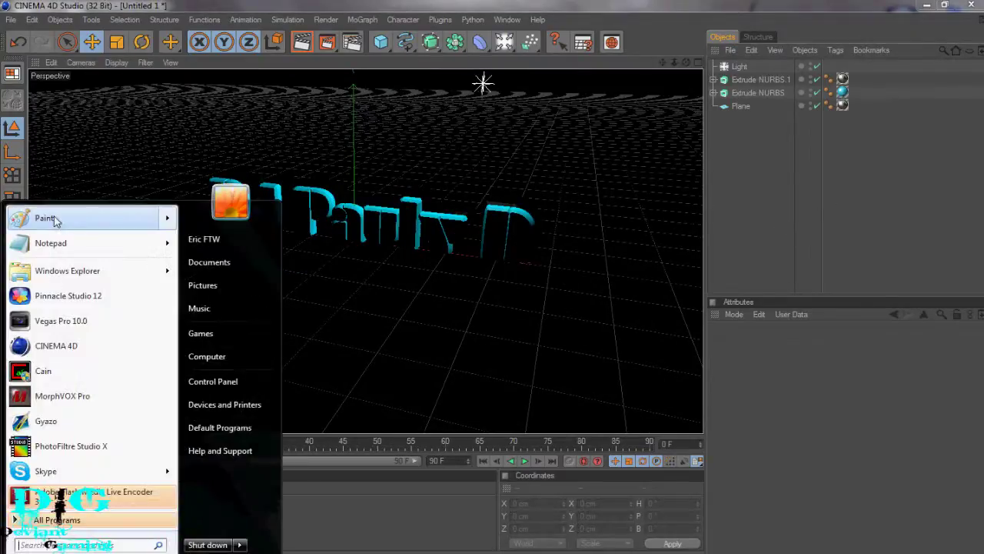
pyautogui.click(60, 217)
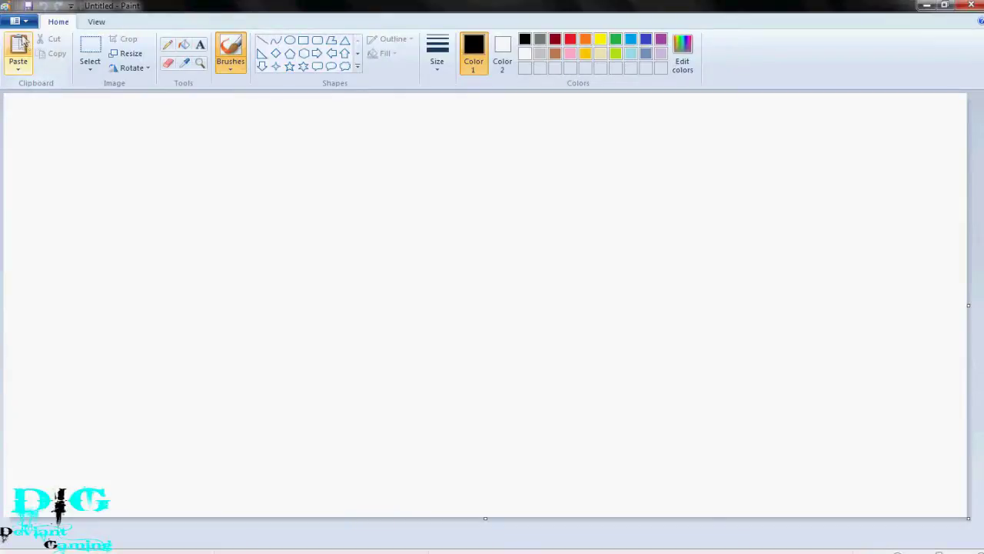
pyautogui.click(18, 47)
pyautogui.click(926, 5)
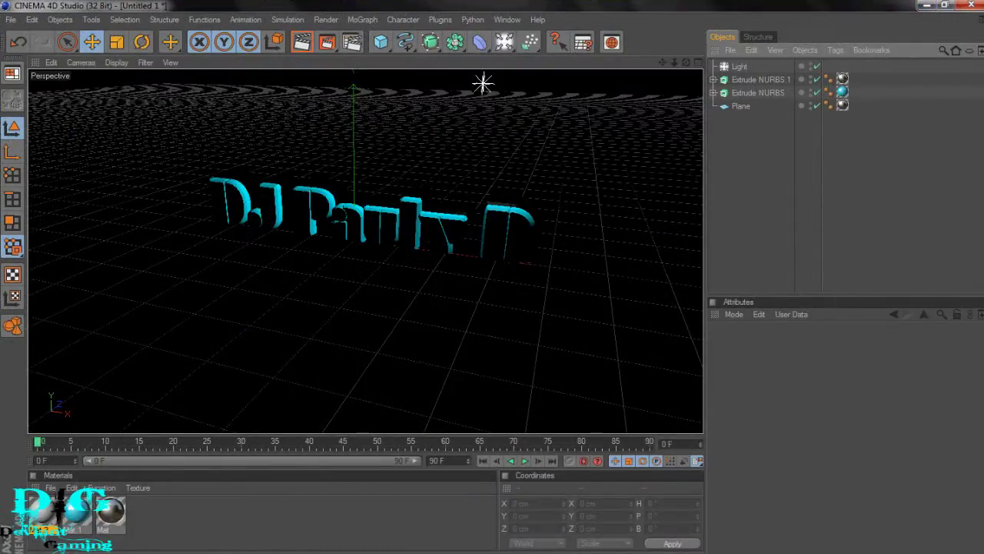
pyautogui.click(866, 551)
pyautogui.rightClick(863, 491)
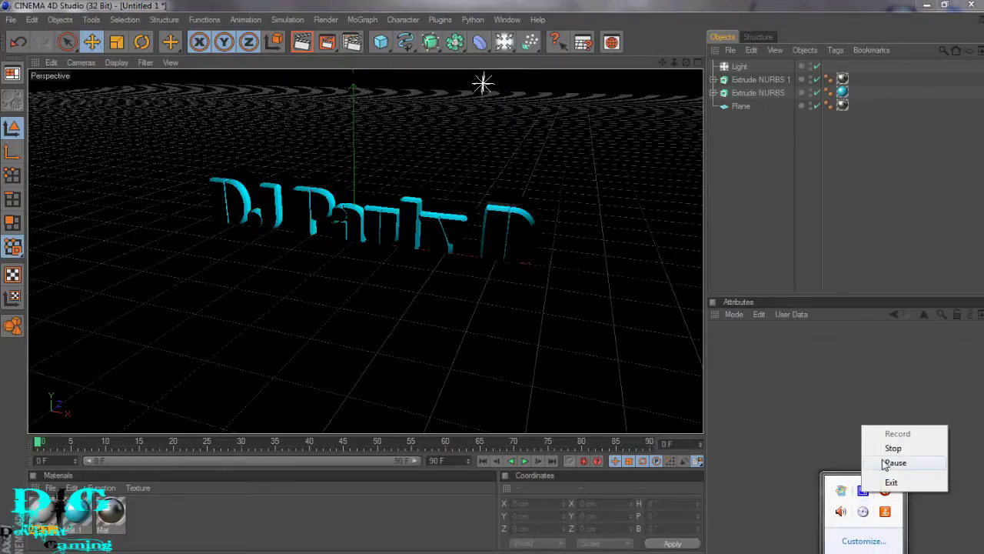